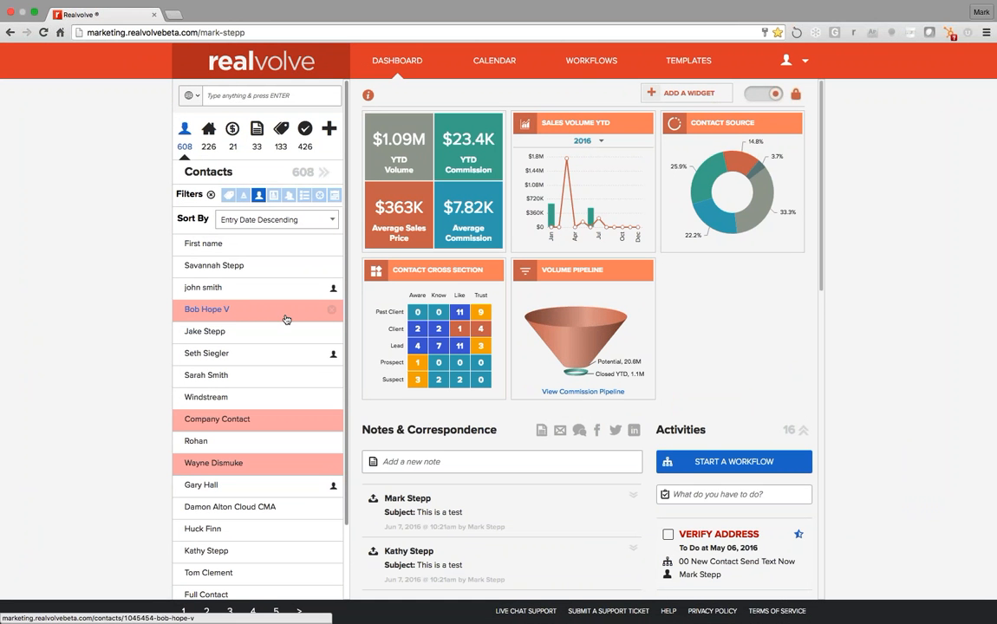
Open the contact's Radar tab and add the existing Newsletter tag to it
left_click(216, 312)
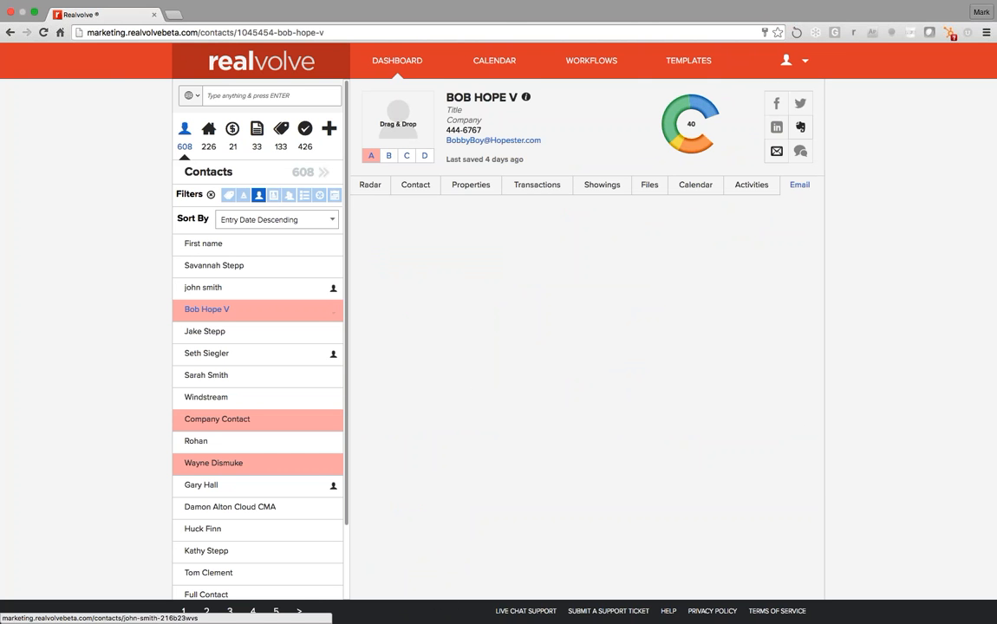
left_click(369, 185)
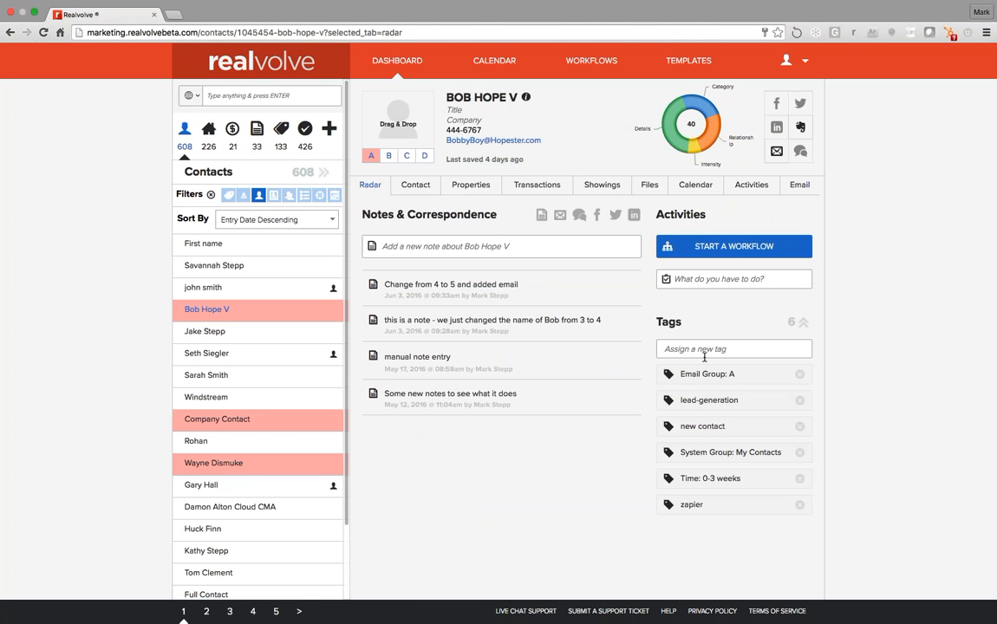
left_click(696, 348)
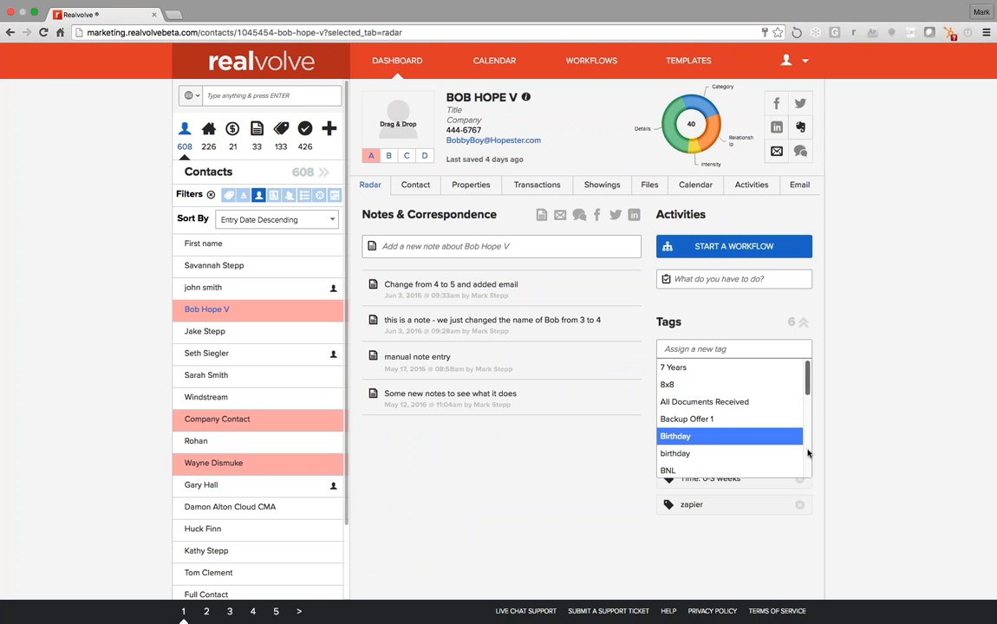
left_click(808, 454)
left_click(723, 350)
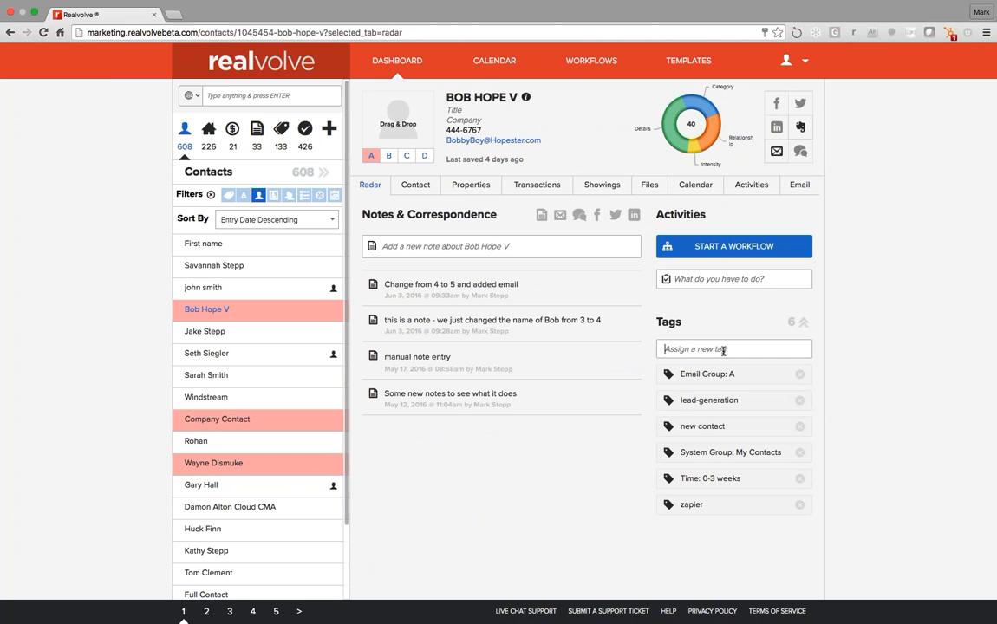
type("new")
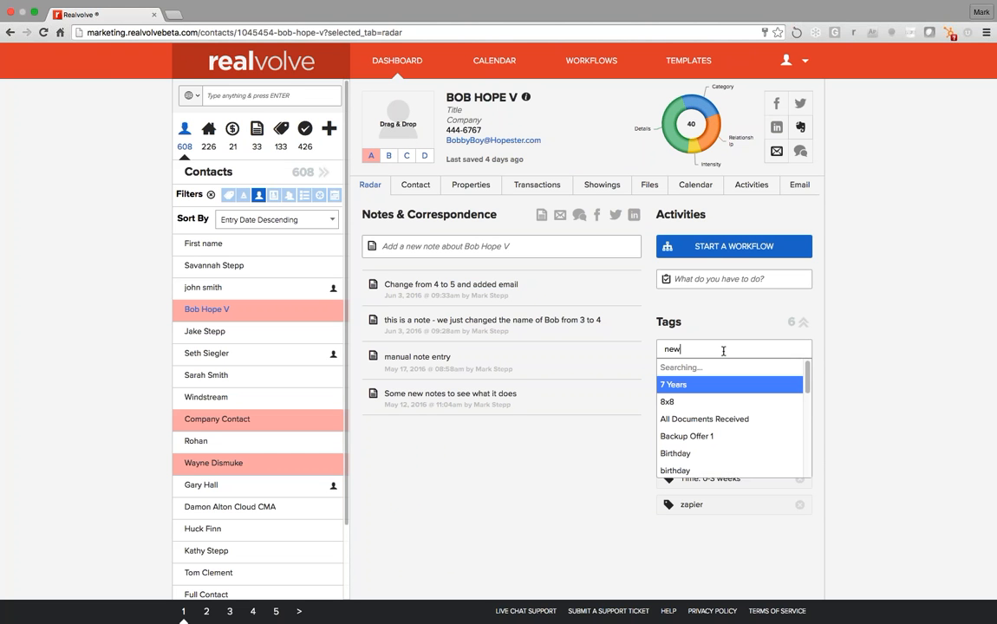
type("s")
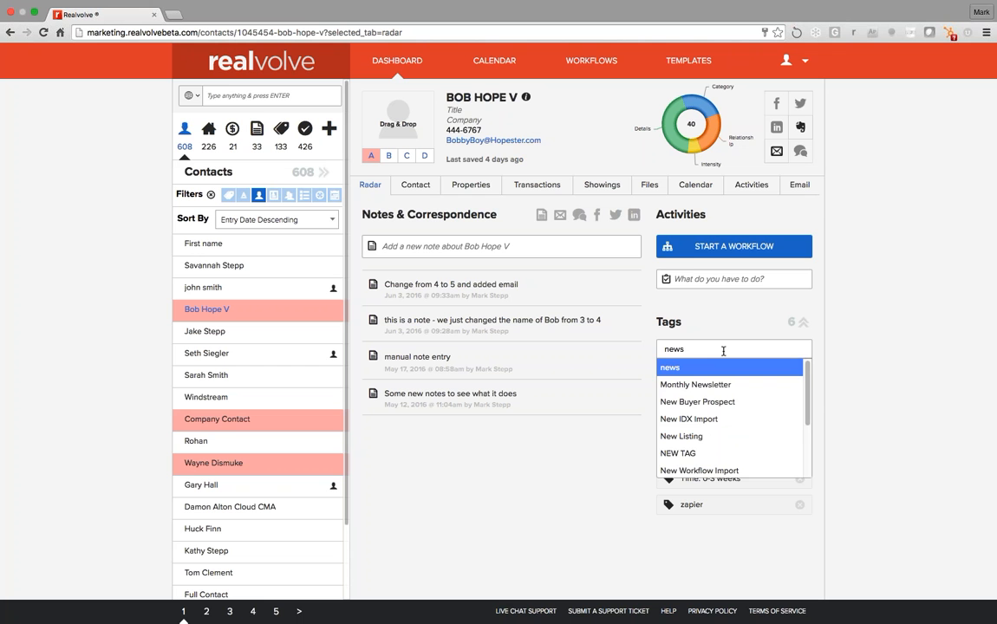
type("let")
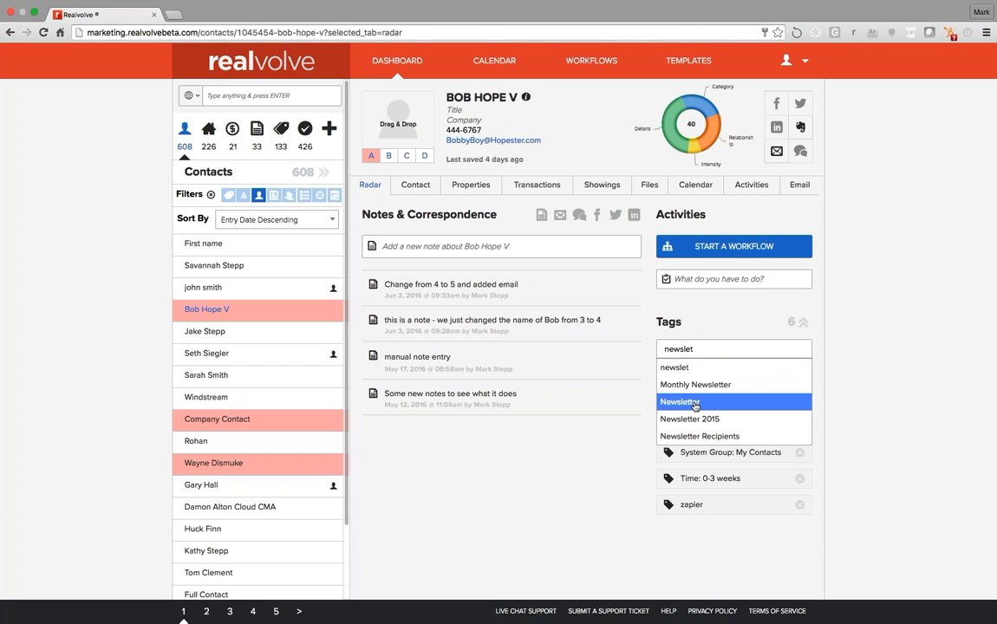
left_click(693, 402)
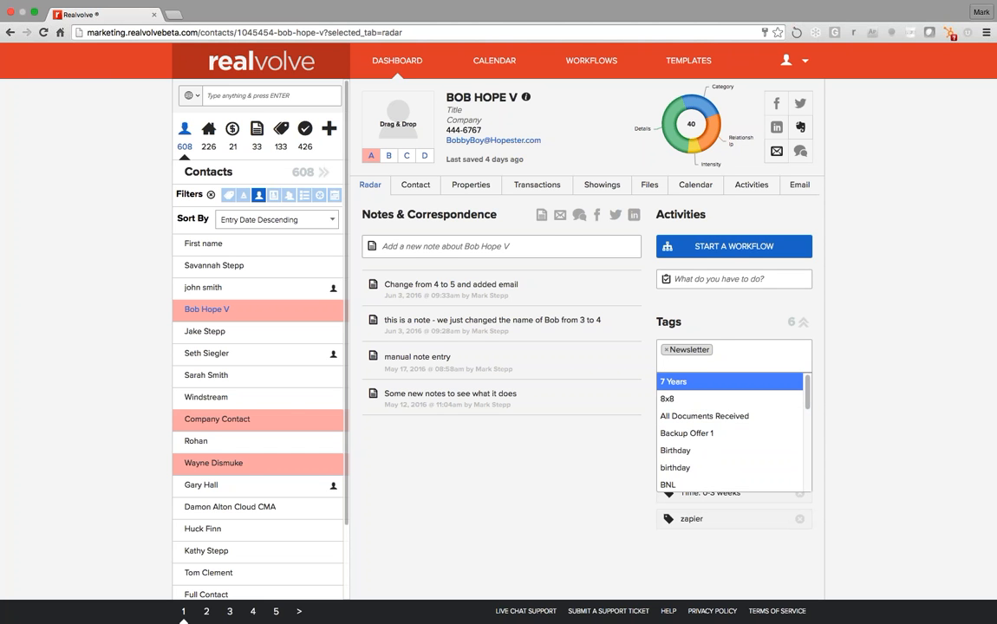
left_click(789, 346)
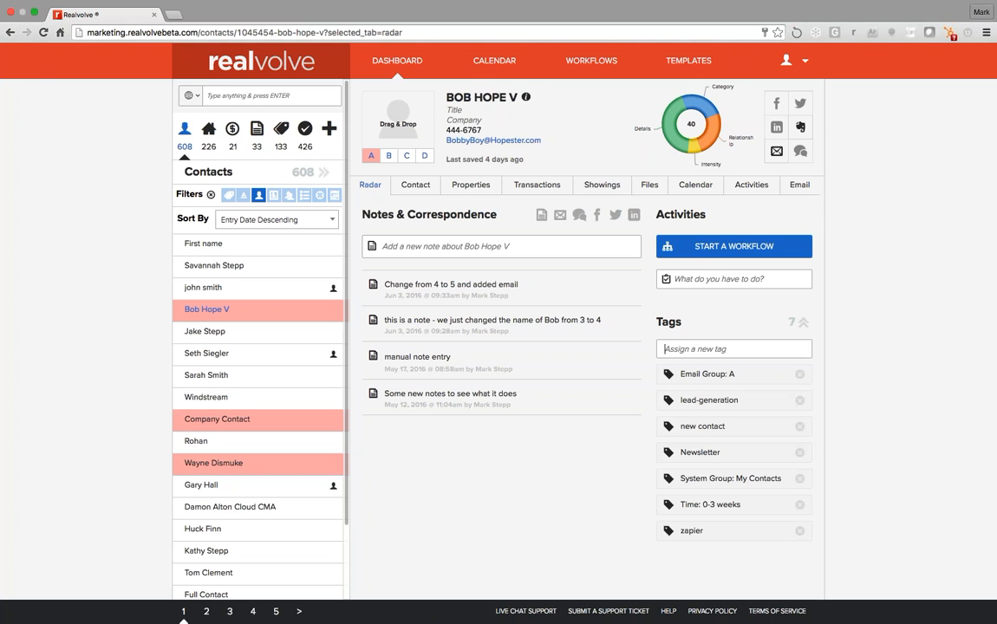
Create a new tag 'This is my tag' and save it onto the contact
left_click(788, 346)
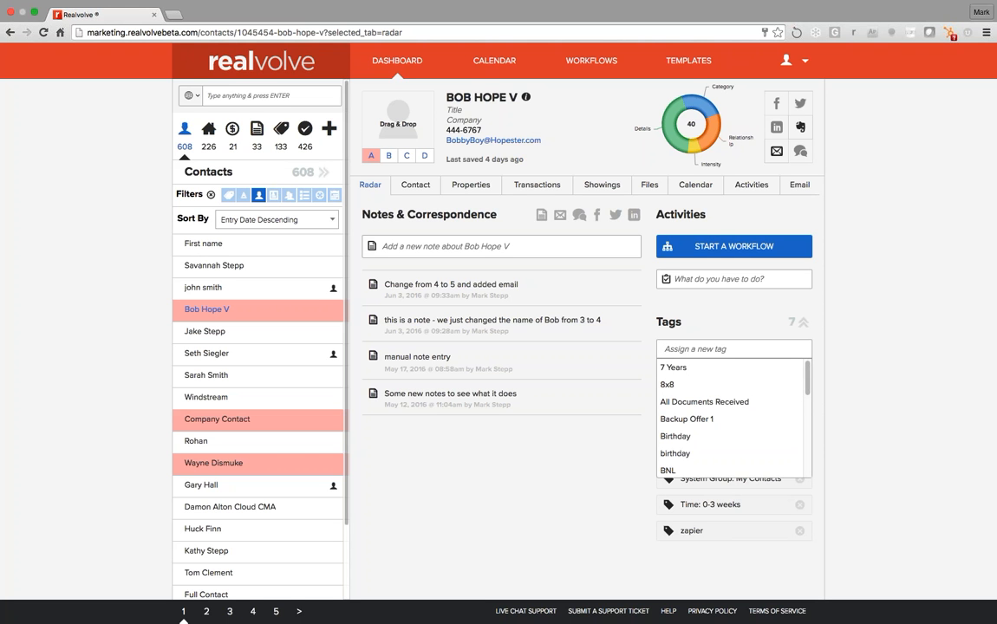
type("This is my tag")
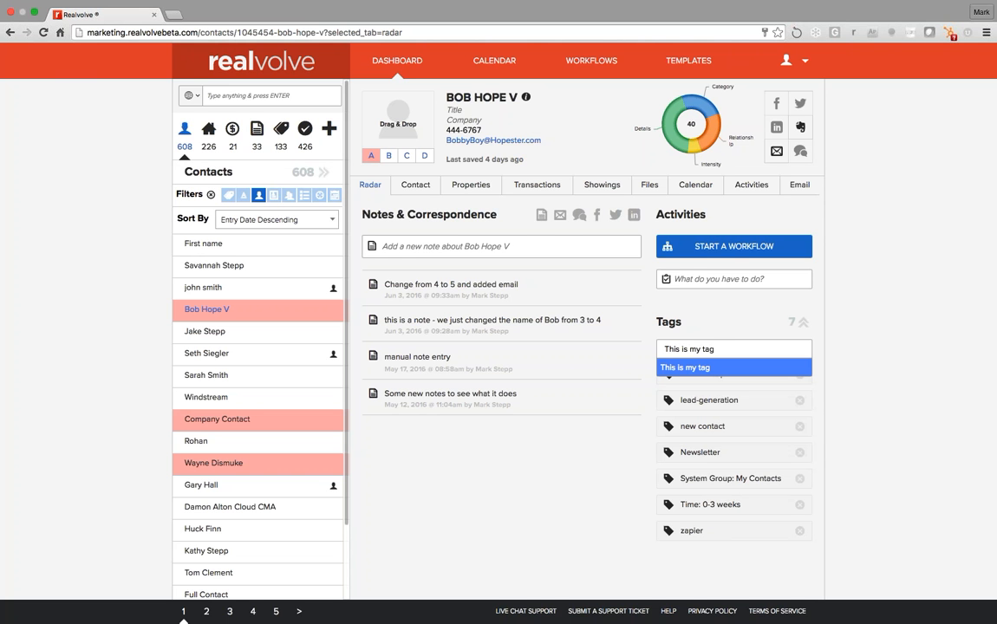
key("Return")
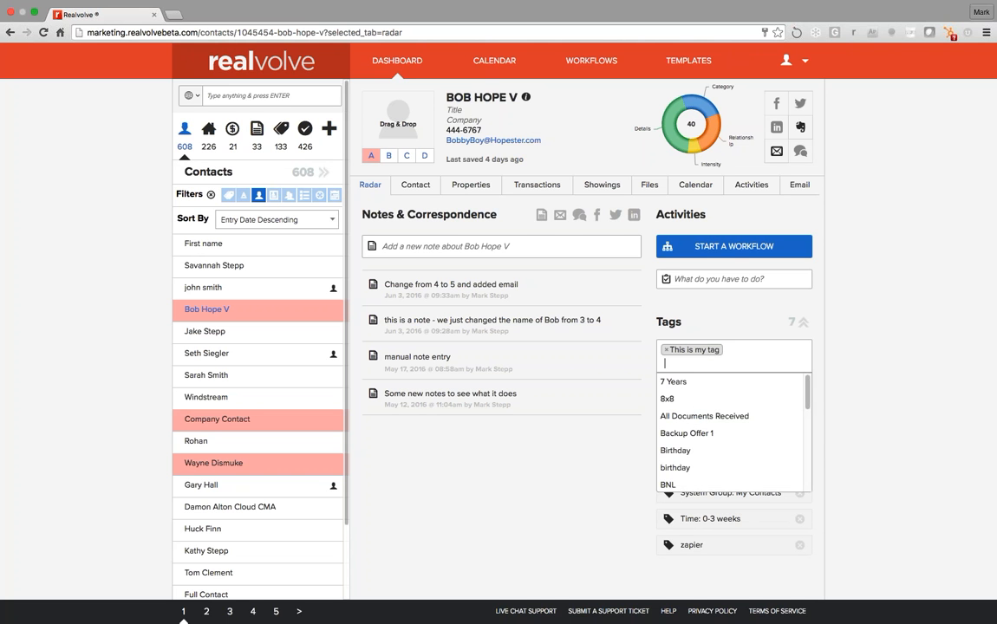
key("Return")
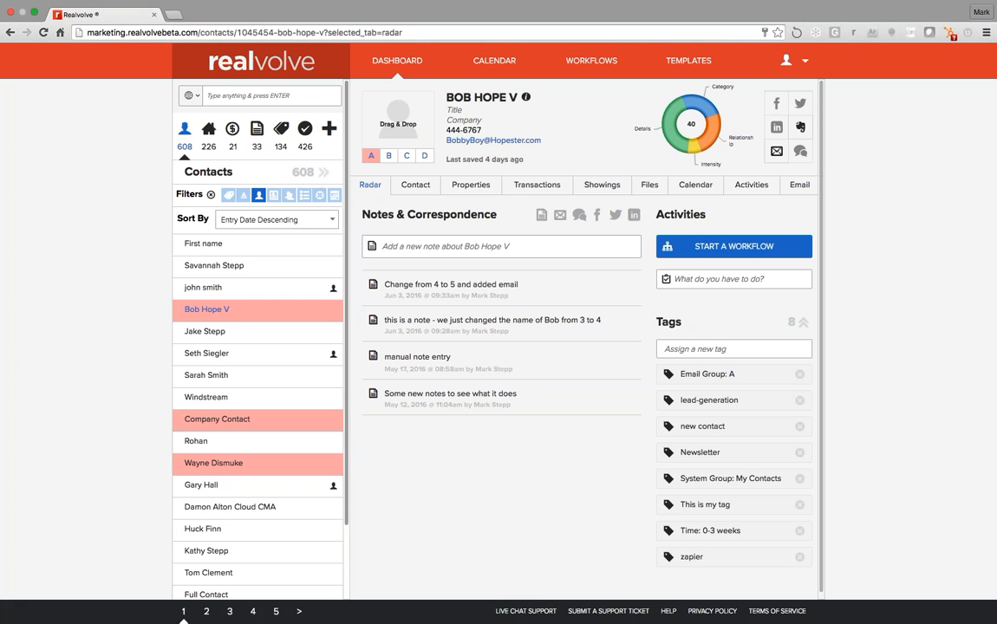
Filter contacts by the Newsletter and Newsletter 2015 tags and list the 19 matches as a table
left_click(229, 196)
left_click(228, 240)
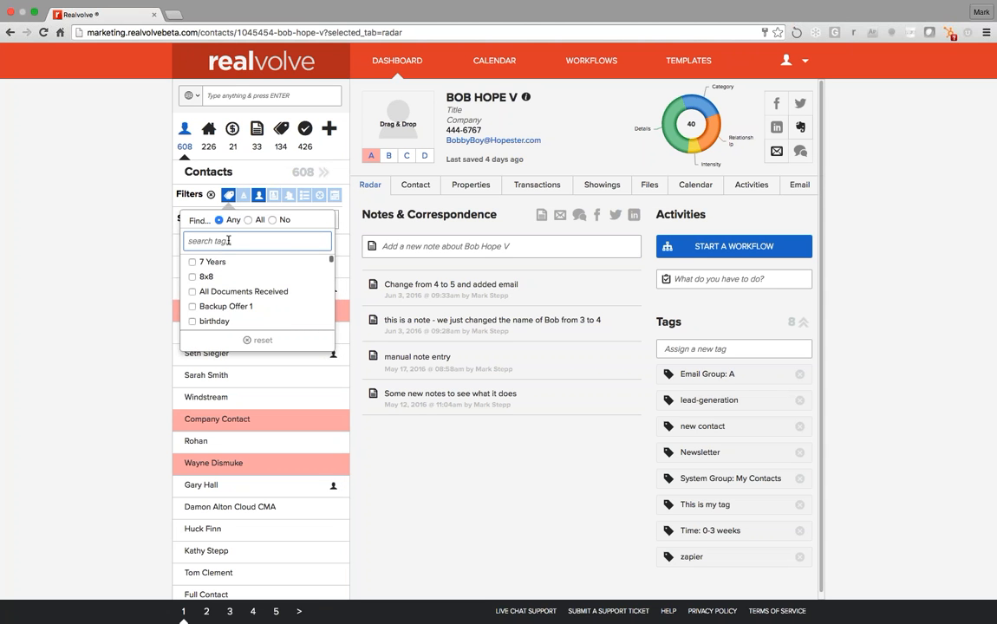
type("newsletter")
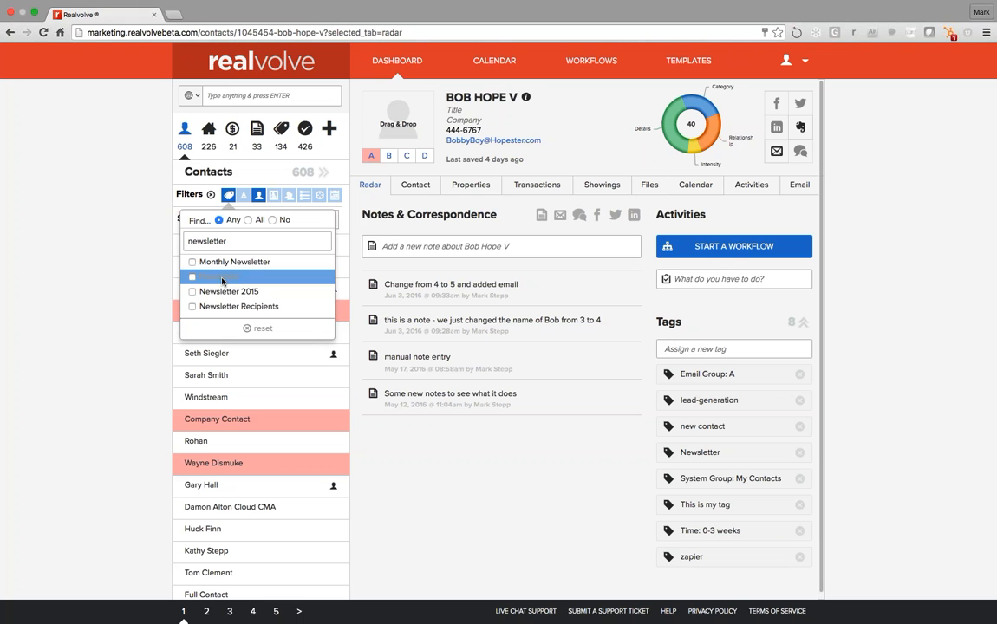
left_click(222, 279)
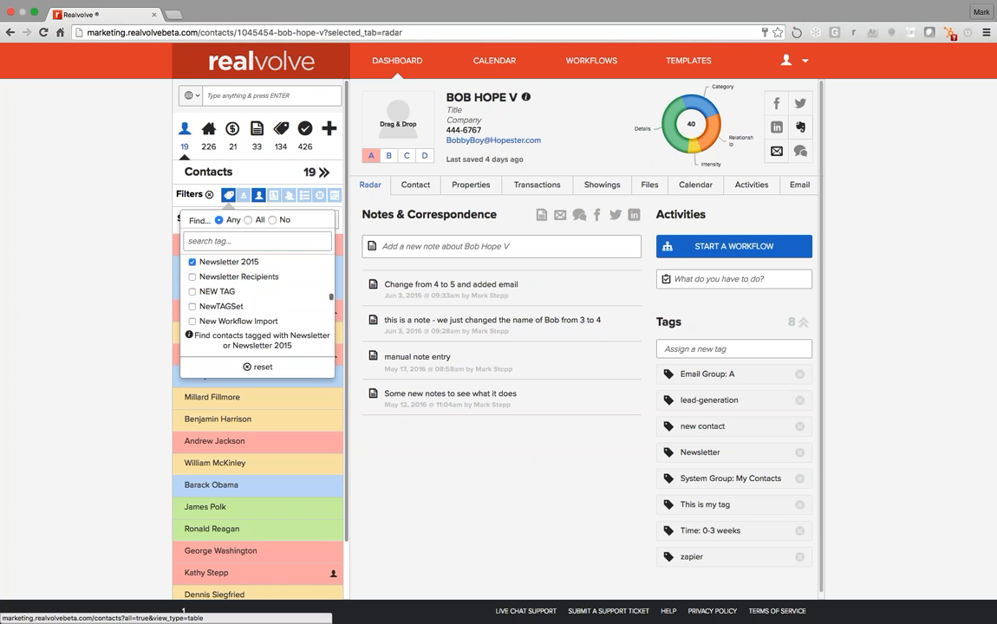
left_click(323, 174)
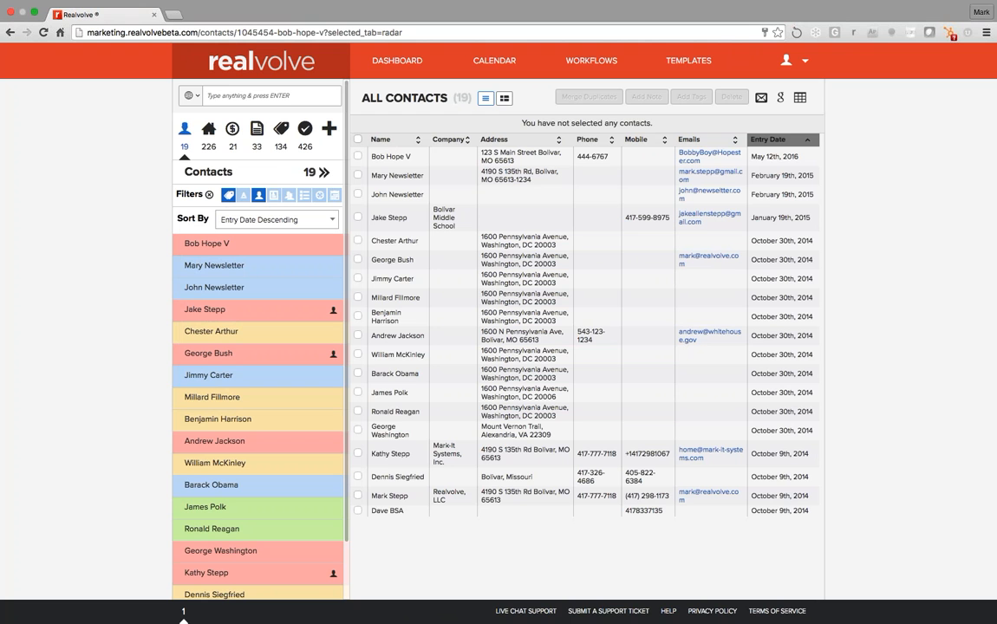
Select all 19 filtered contacts, then deselect the three near the top to keep 16
left_click(358, 141)
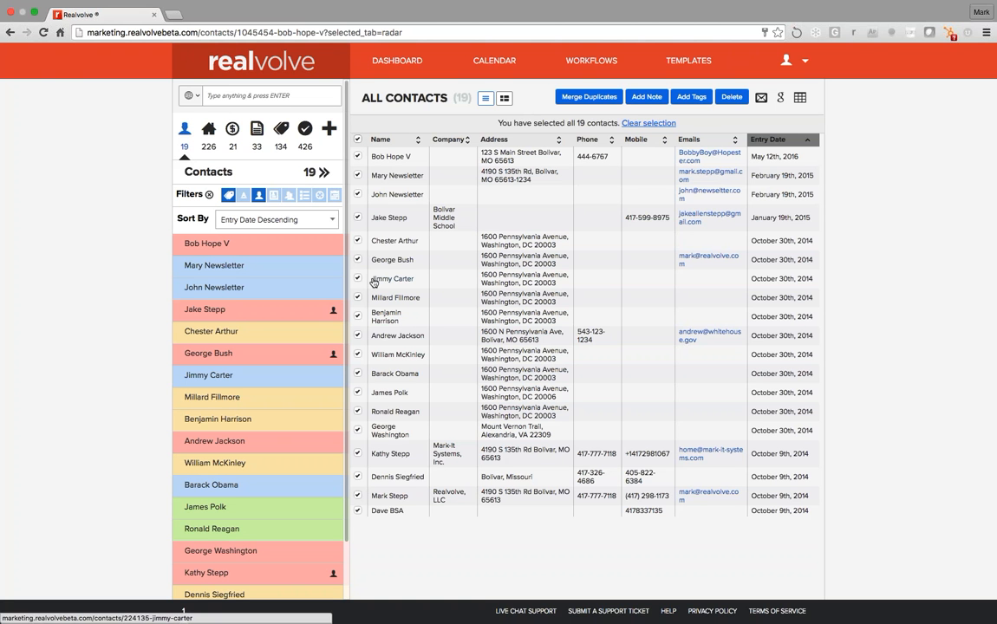
left_click(357, 241)
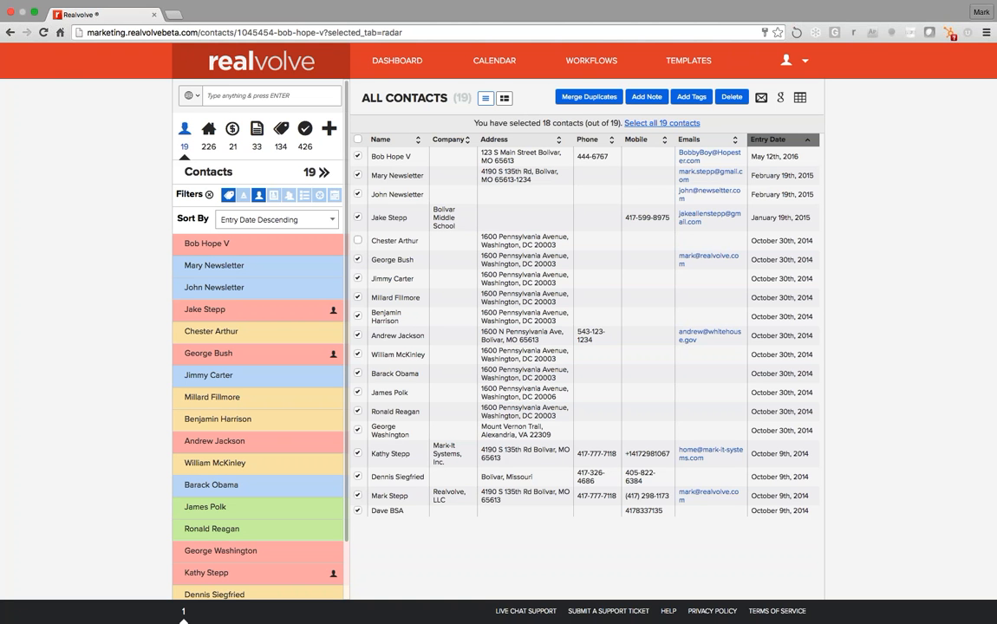
left_click(357, 259)
left_click(357, 278)
Bulk-tag the 16 selected contacts with the existing Newsletter 2015 tag
left_click(698, 100)
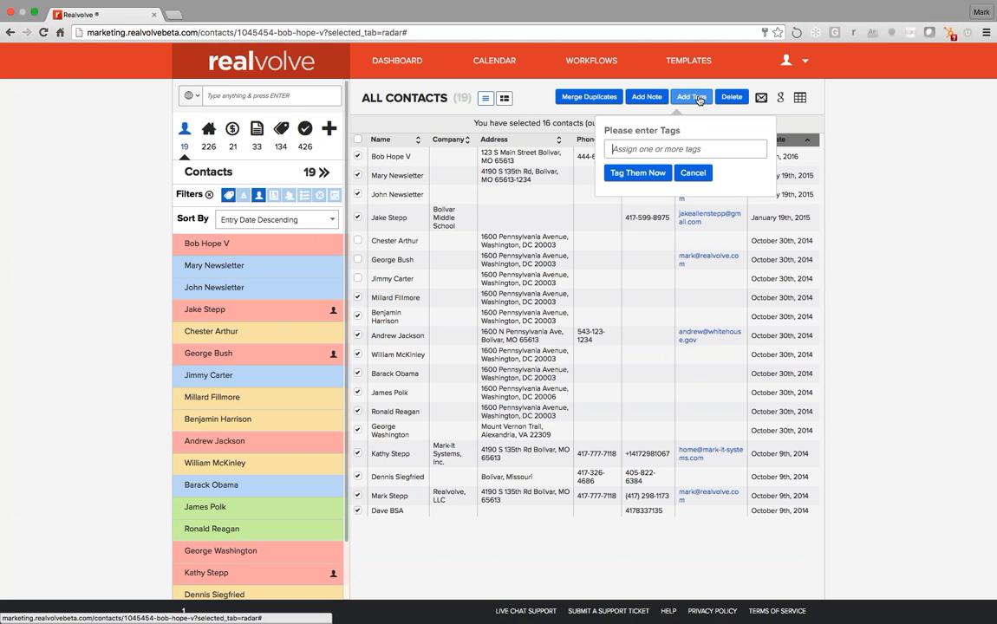
left_click(661, 150)
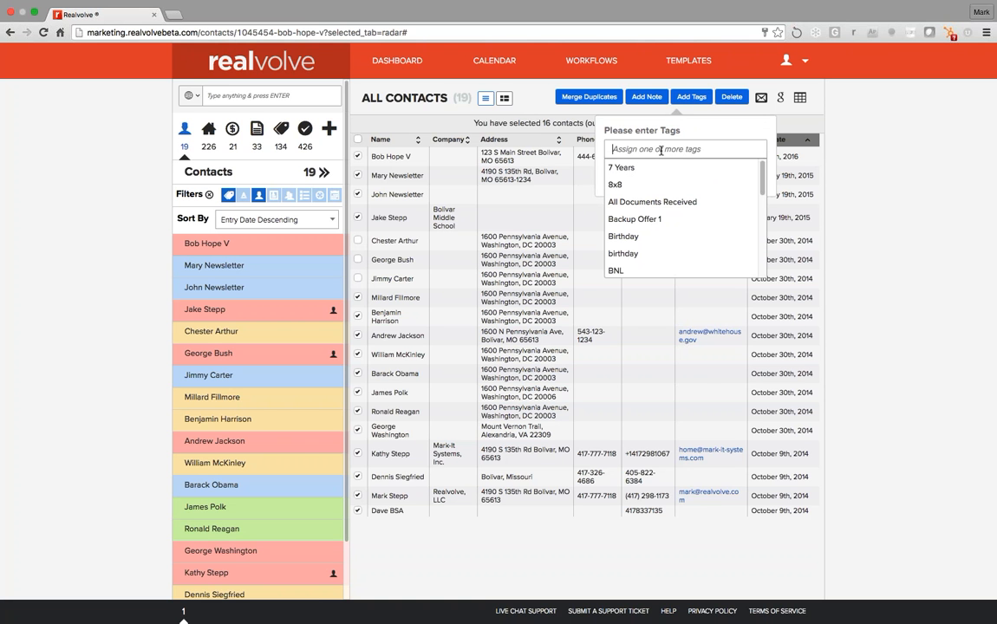
type("news")
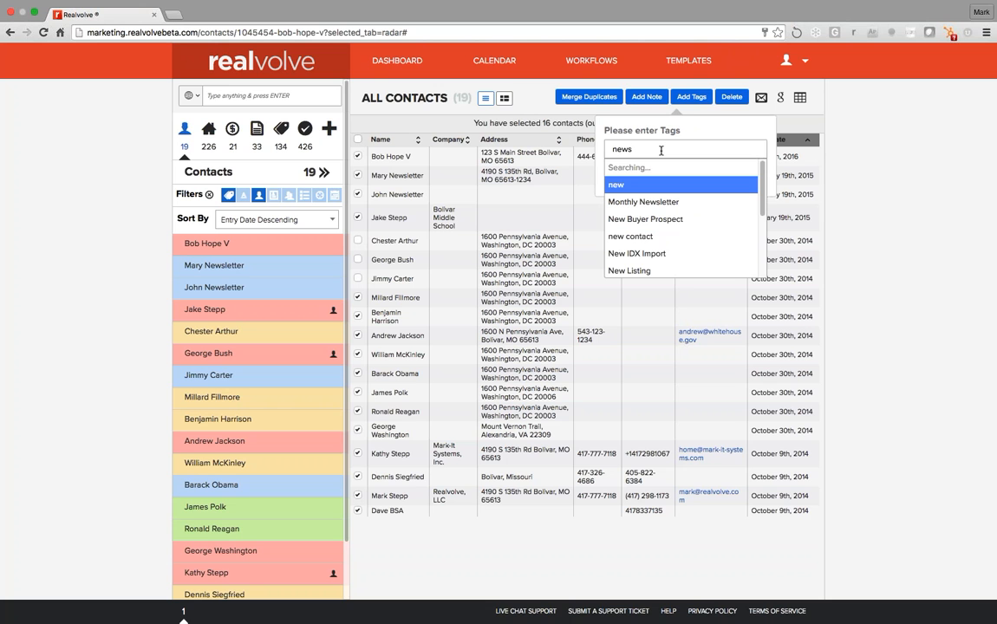
type("let")
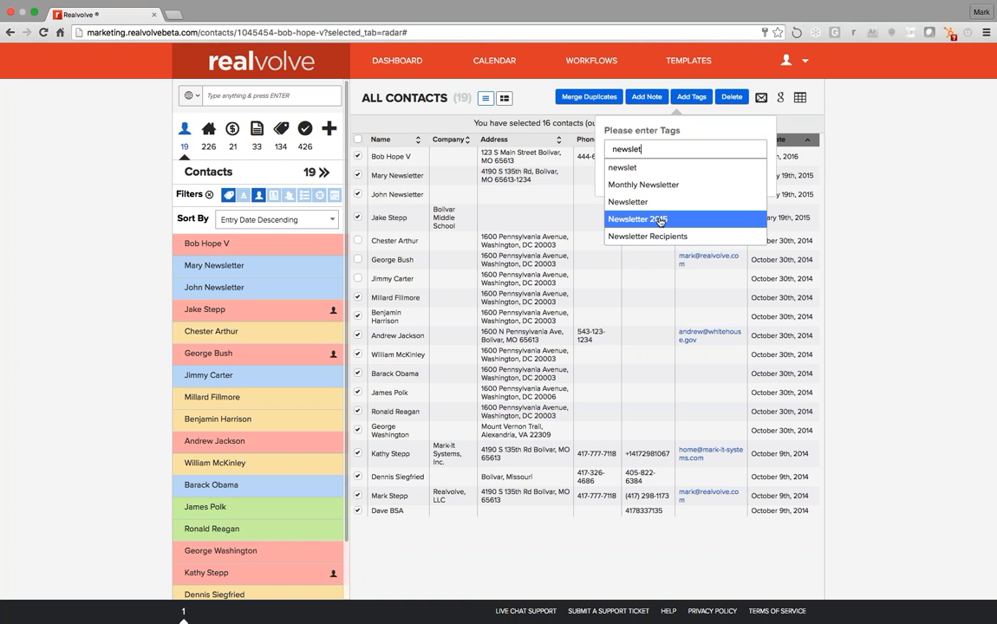
left_click(659, 221)
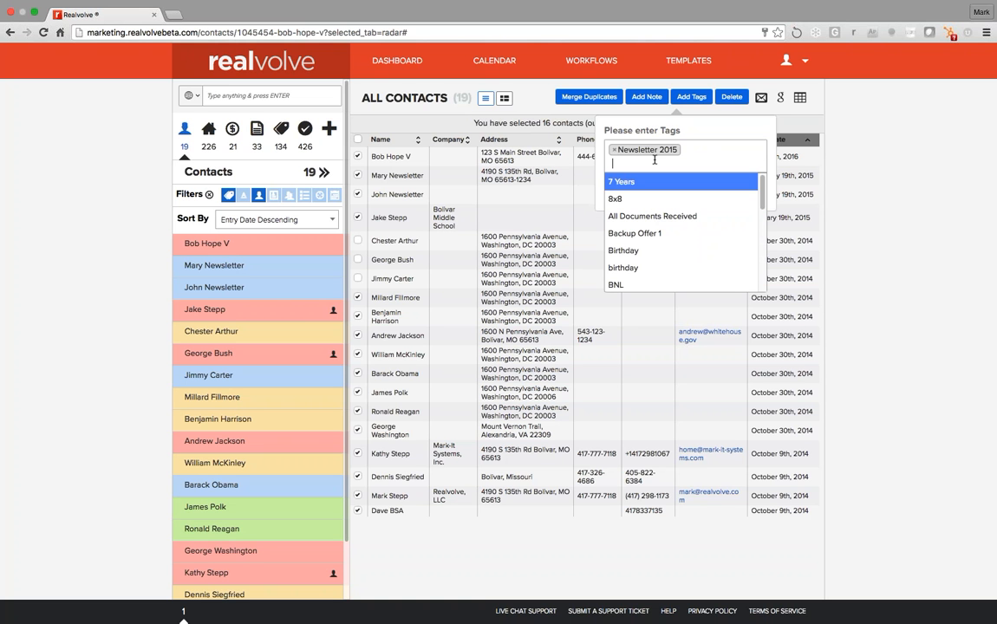
left_click(654, 159)
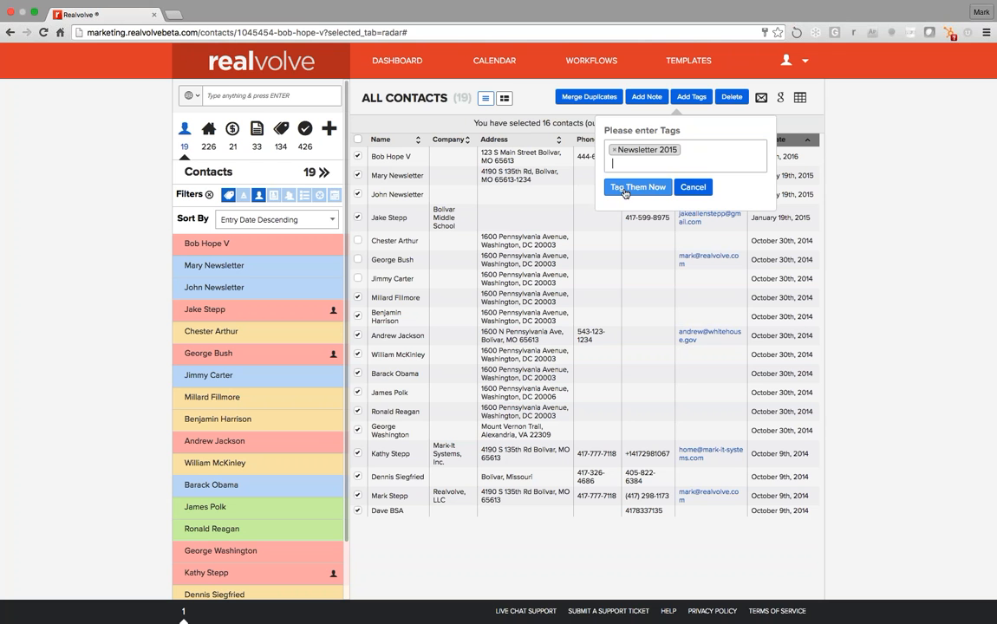
left_click(649, 188)
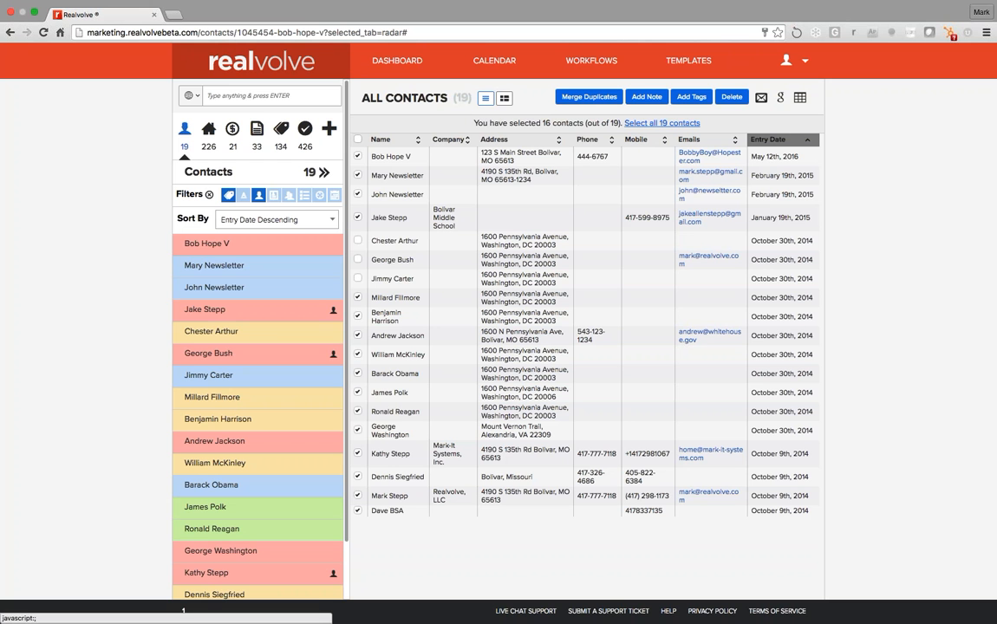
Set the tag filter to 'No' and load the 589 matching contacts into the table
left_click(228, 194)
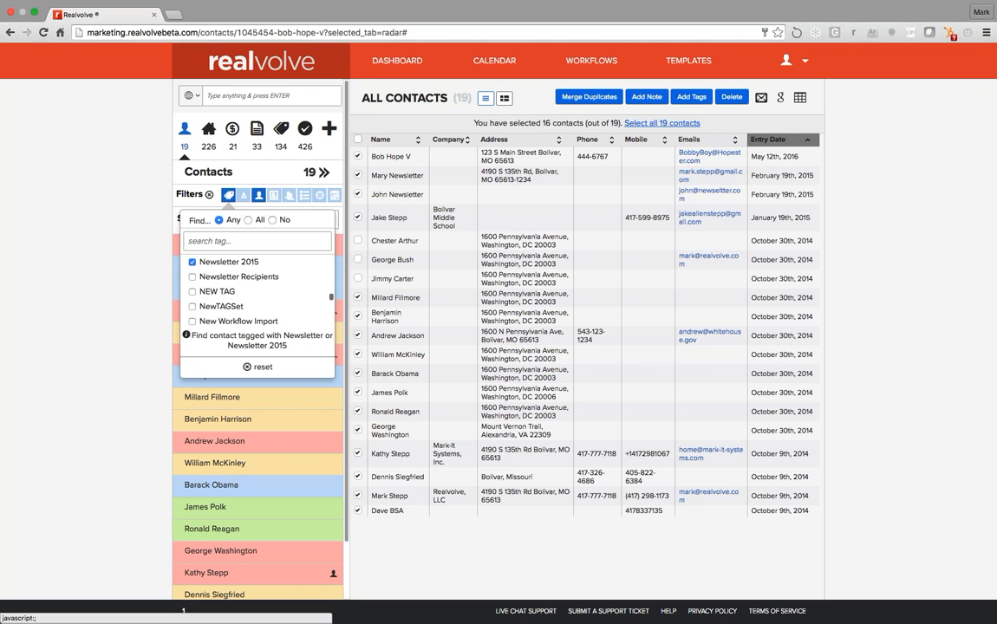
left_click(273, 221)
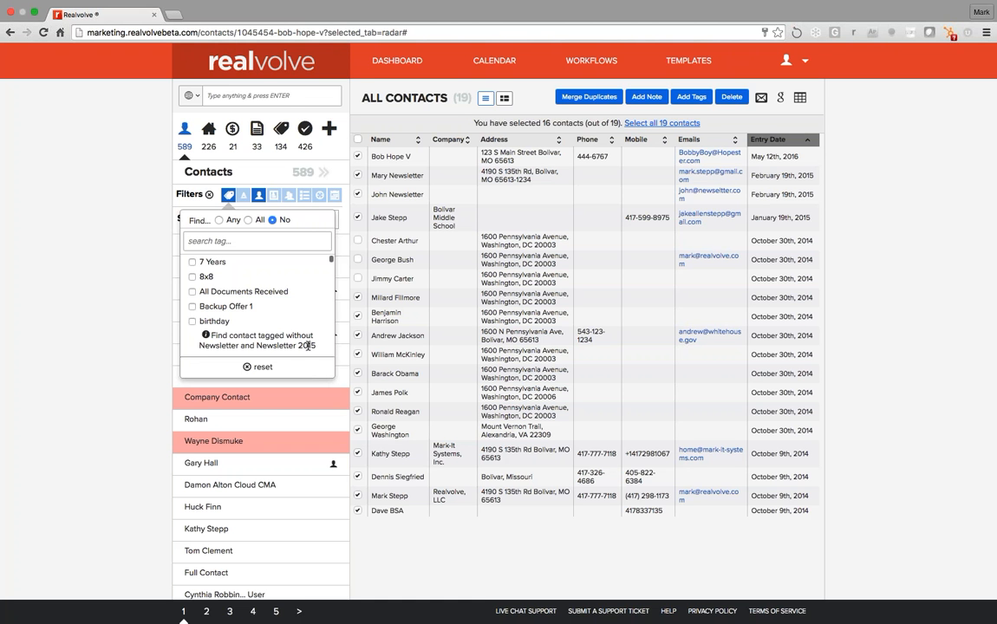
left_click(302, 175)
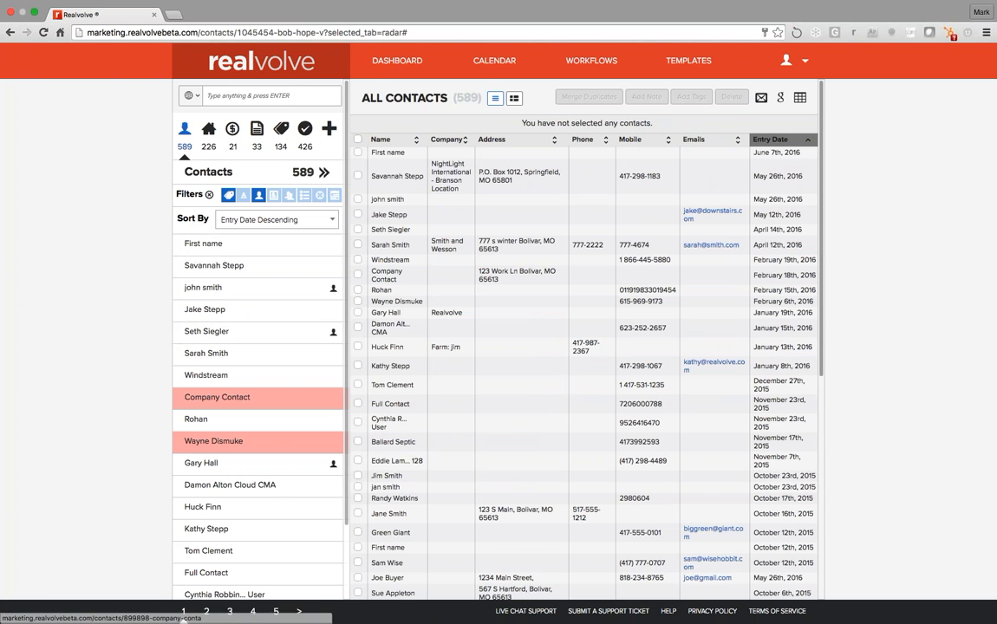
scroll(431, 265, "down", 5)
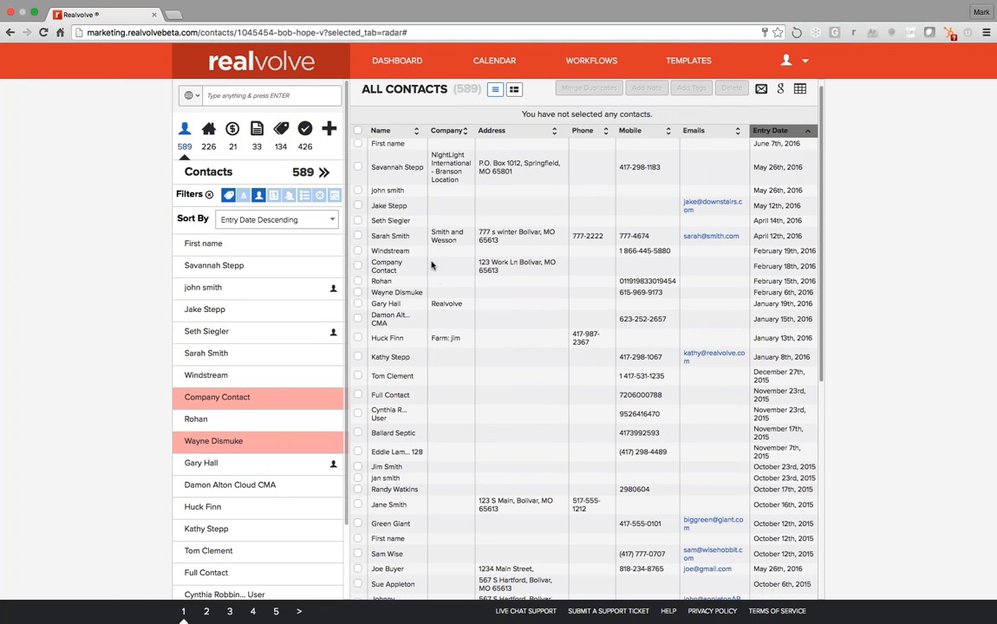
scroll(426, 264, "down", 2)
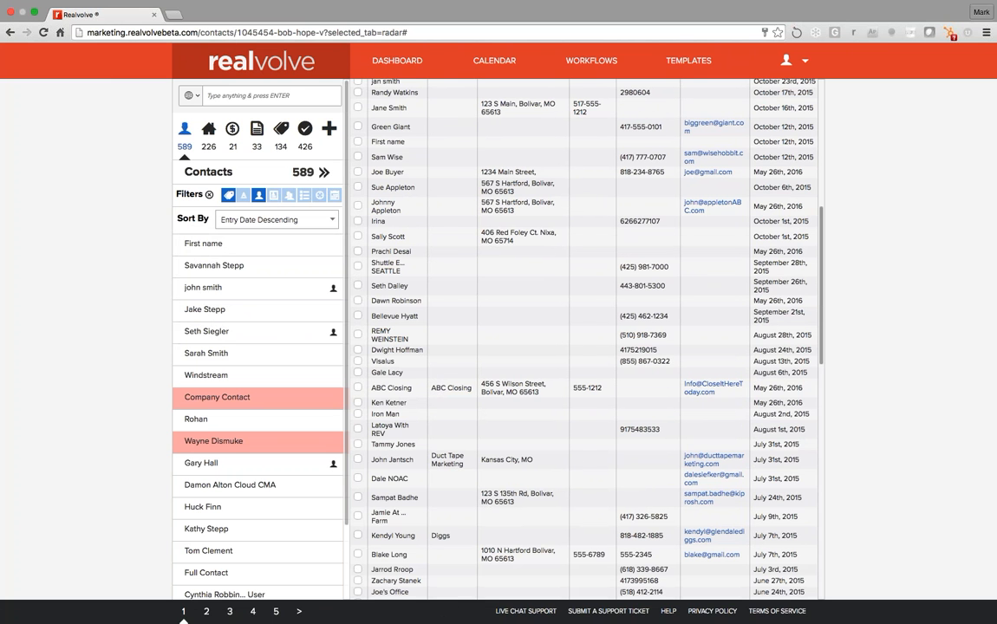
left_click(209, 132)
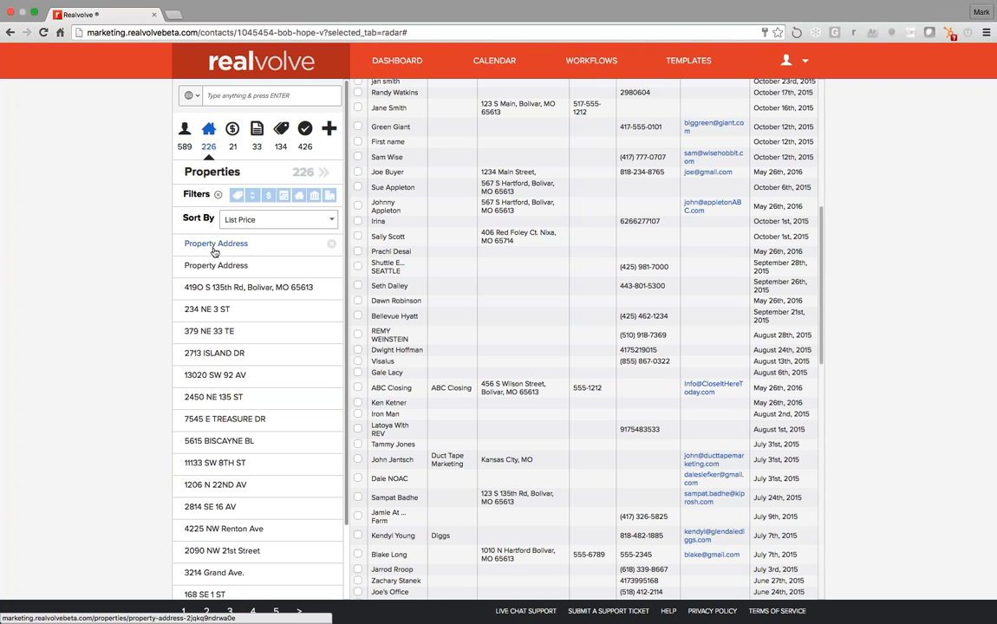
left_click(237, 195)
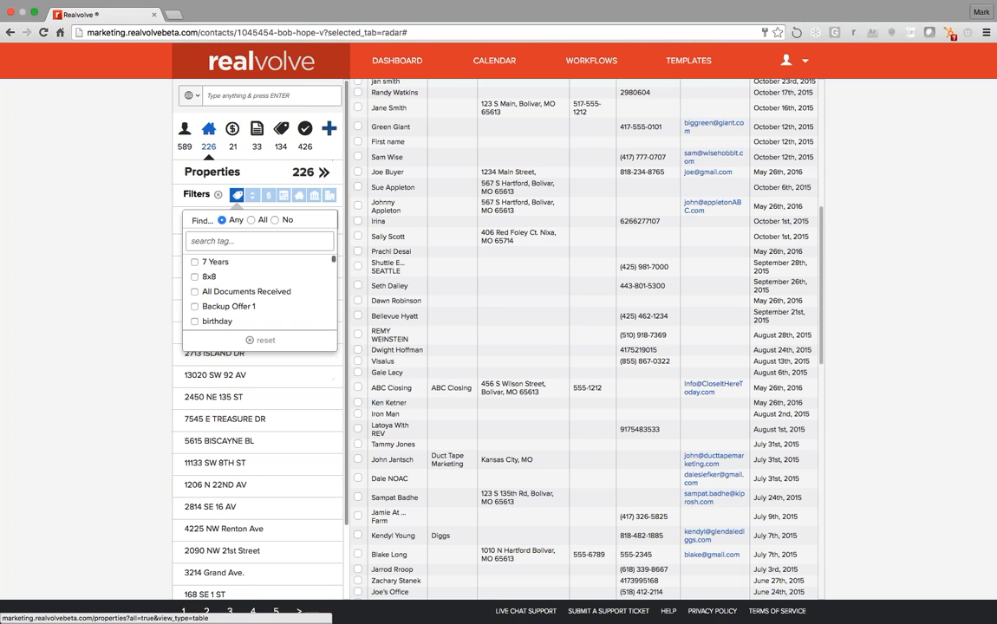
left_click(314, 174)
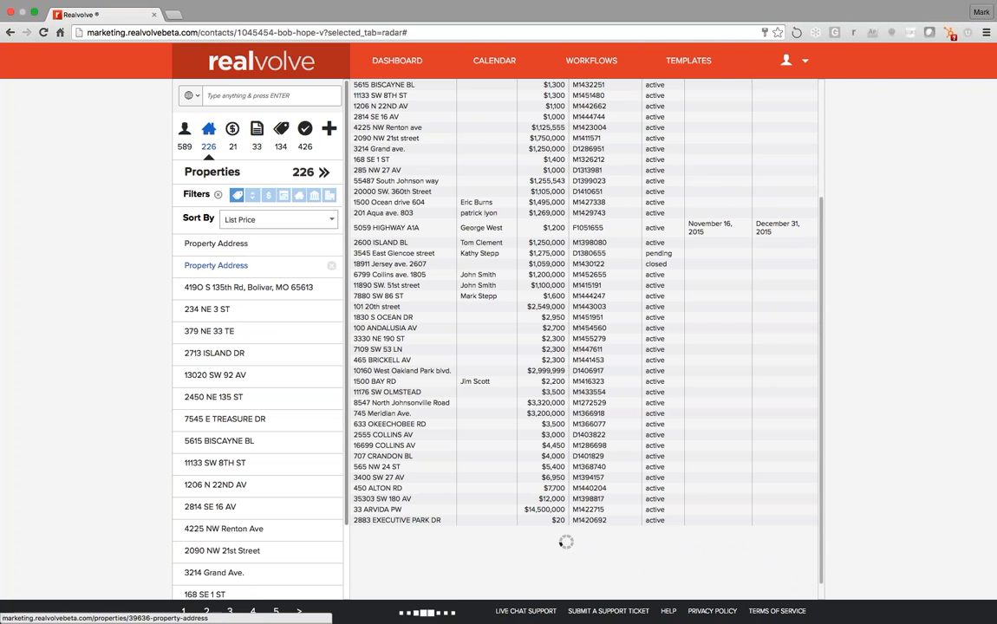
left_click(219, 310)
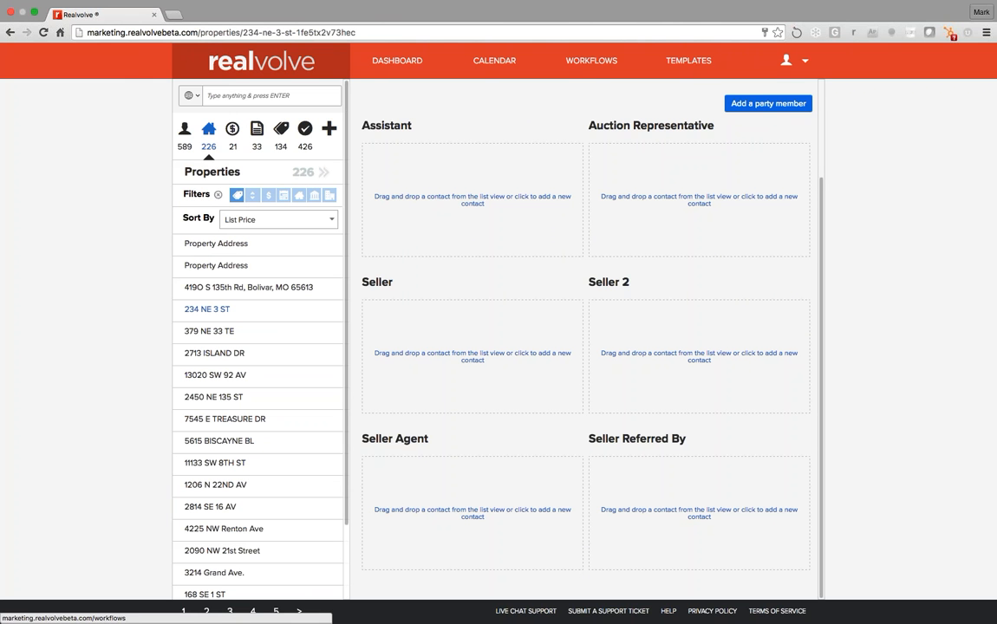
Open the New Leads workflow in the Workflow Editor, toggling the property-workflow filter on and off
left_click(620, 62)
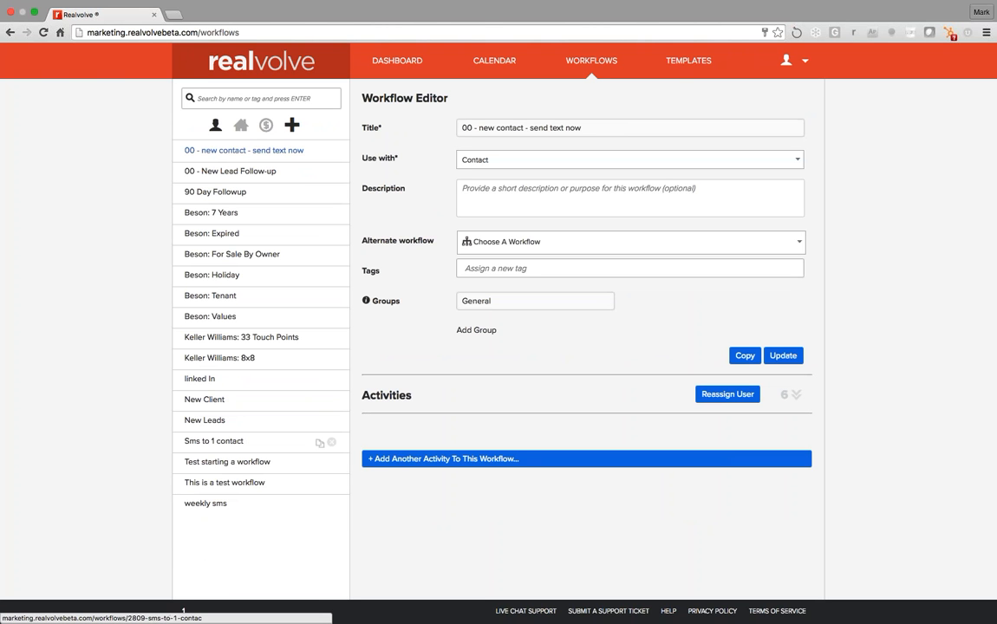
left_click(208, 420)
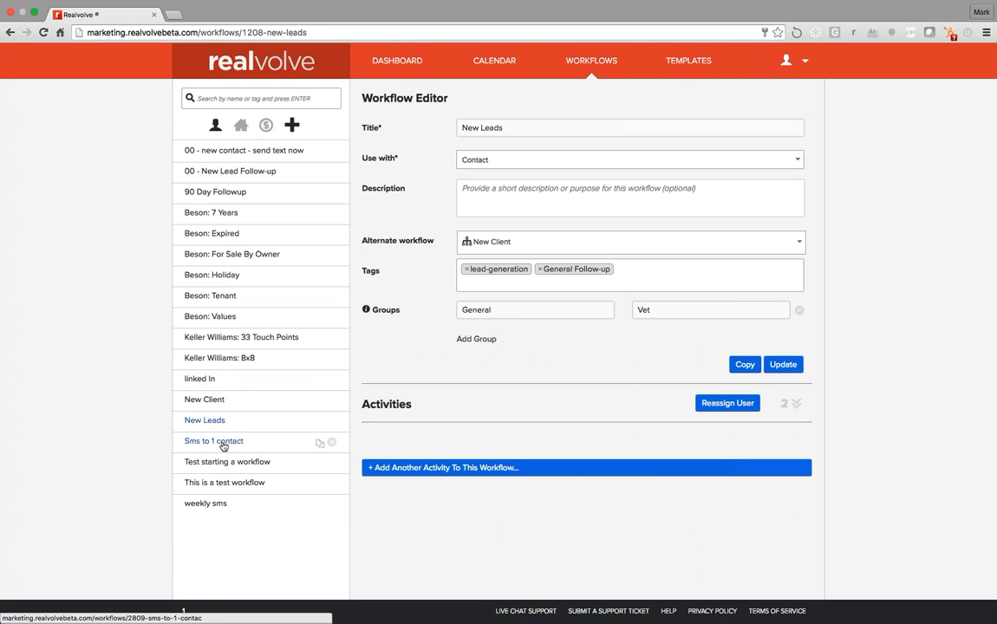
left_click(241, 126)
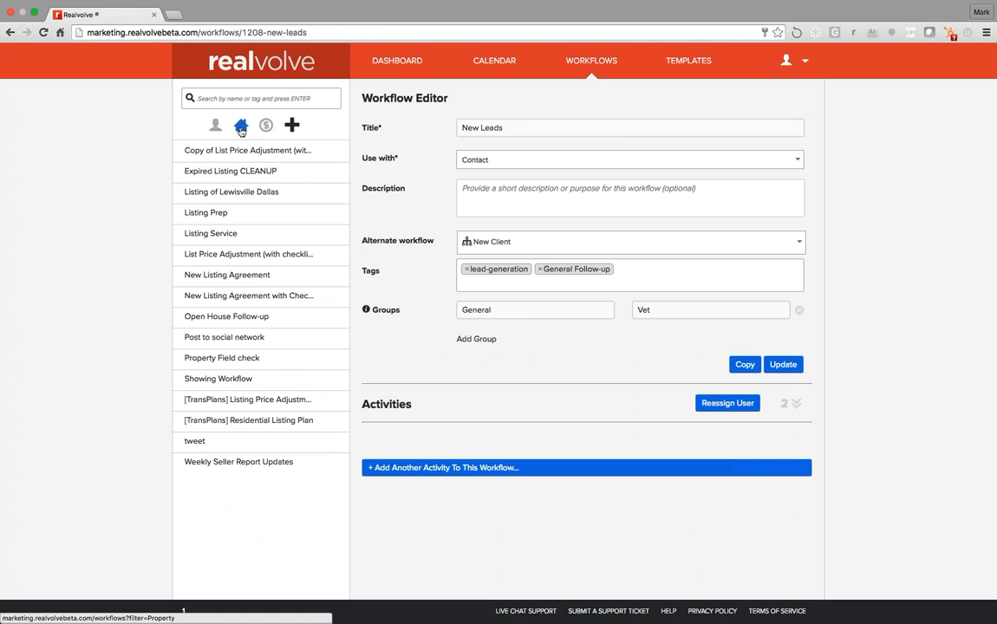
left_click(259, 96)
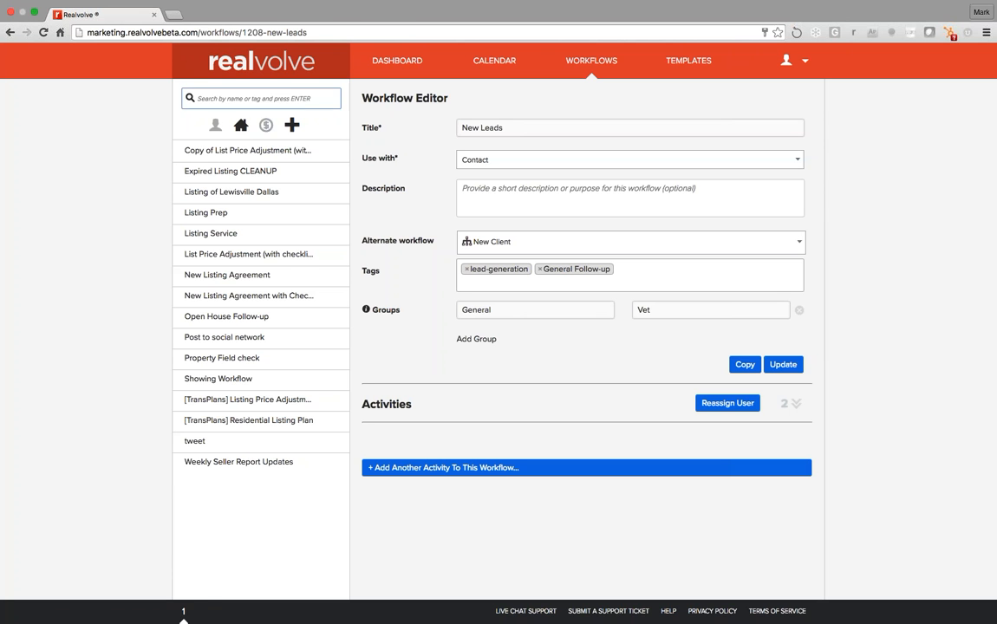
left_click(241, 126)
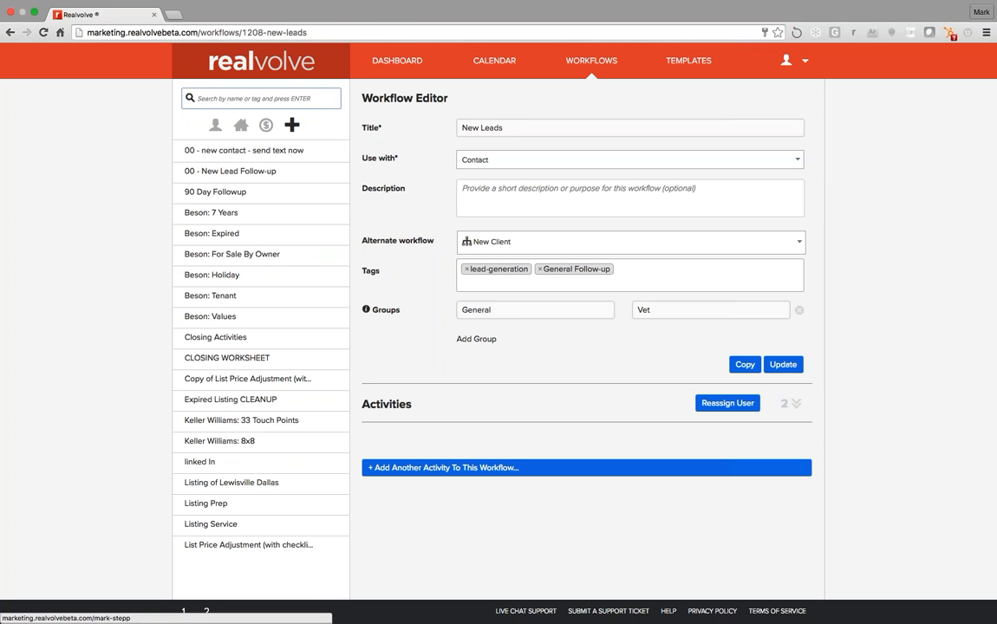
Search workflows for 'lead-gen', open New Leads, and expand its activities list
left_click(260, 99)
type("lea")
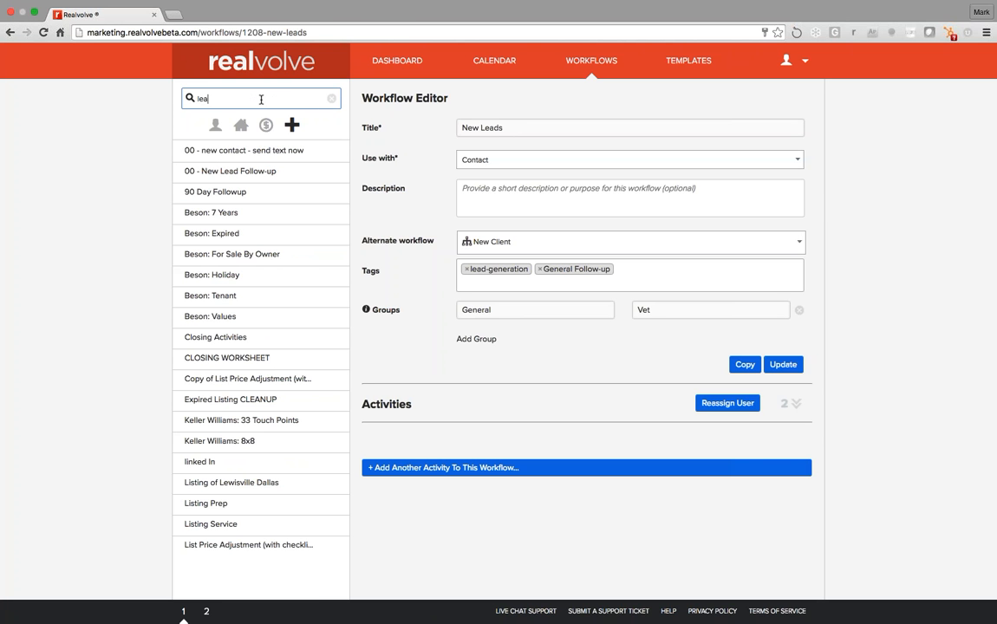
type("d-gen")
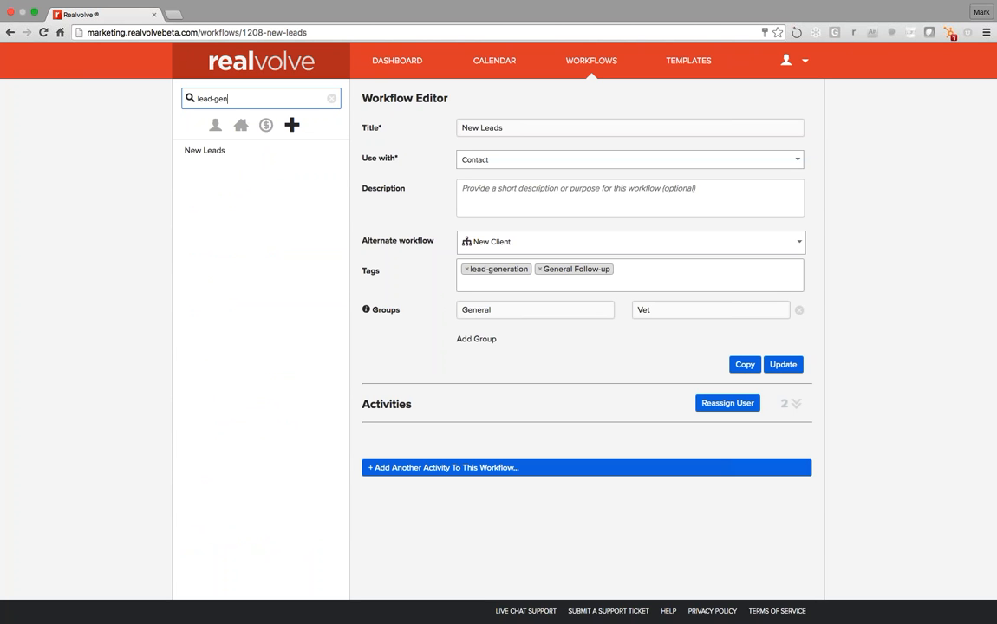
left_click(200, 157)
left_click(215, 152)
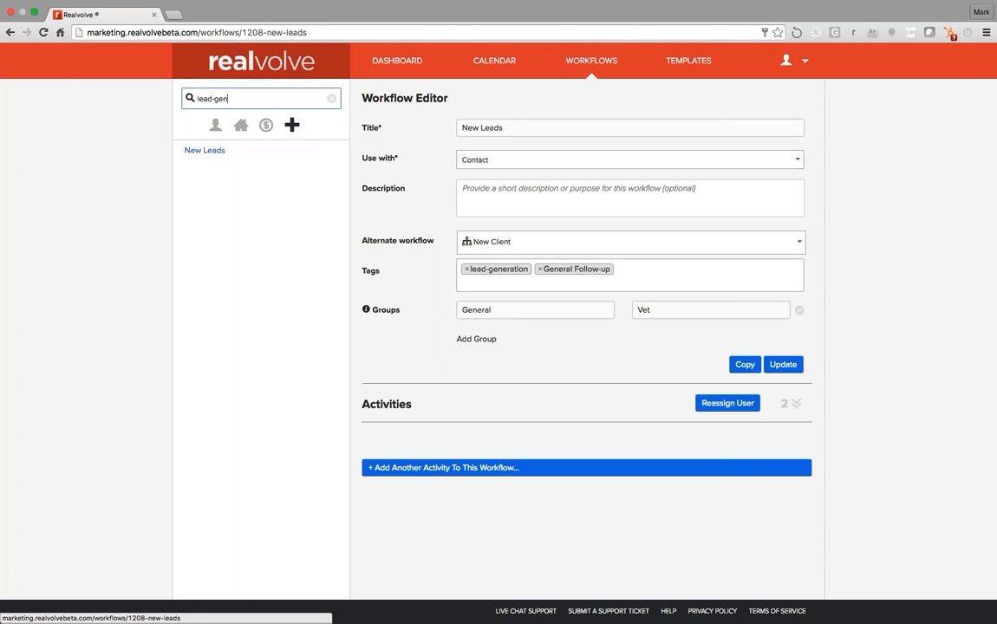
left_click(791, 404)
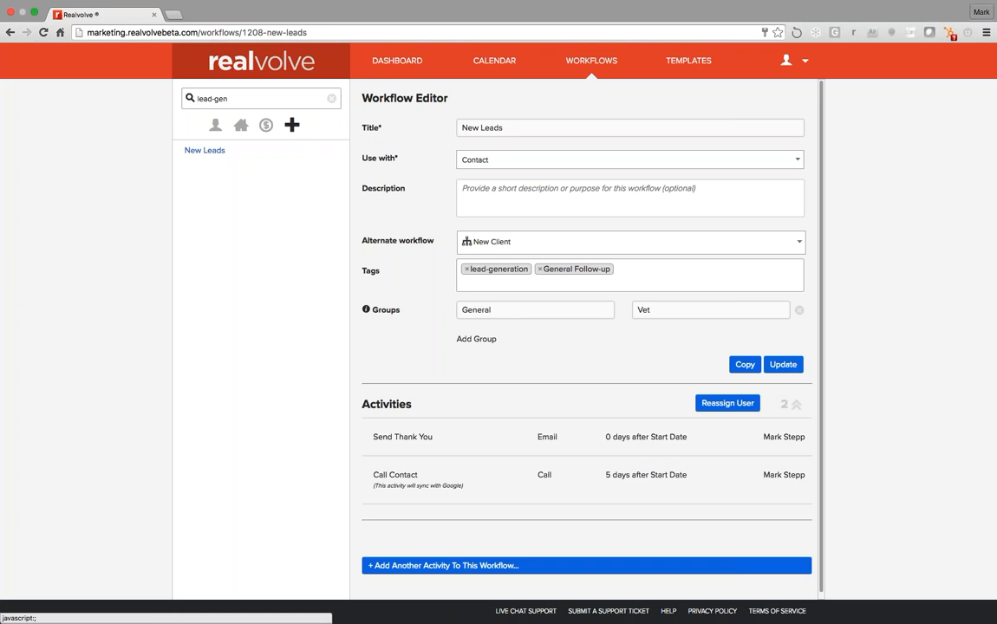
Edit the Send Thank You activity and retitle it 'Closing Day'
left_click(580, 419)
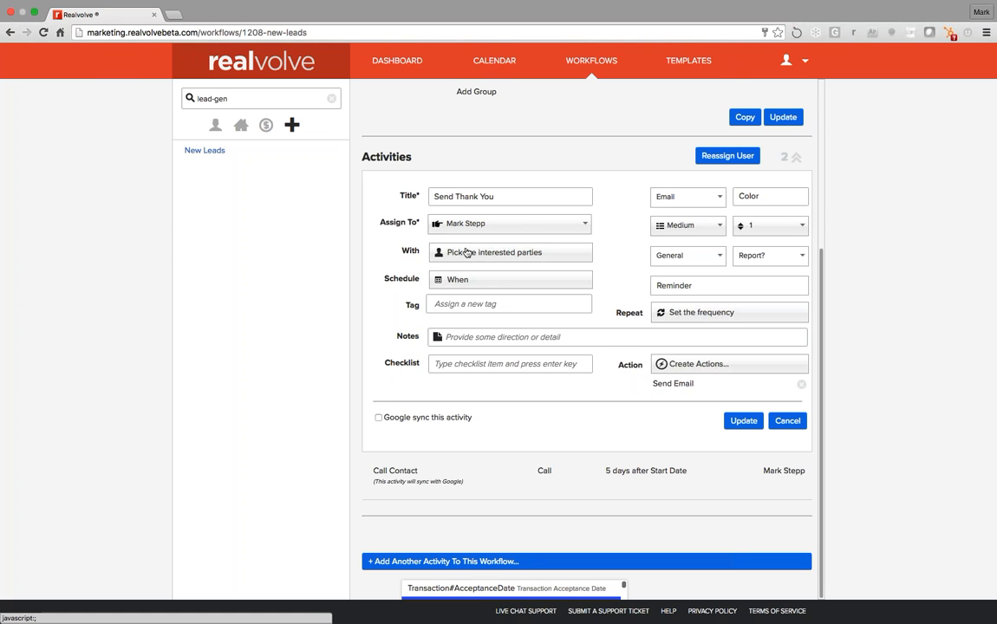
left_click(474, 305)
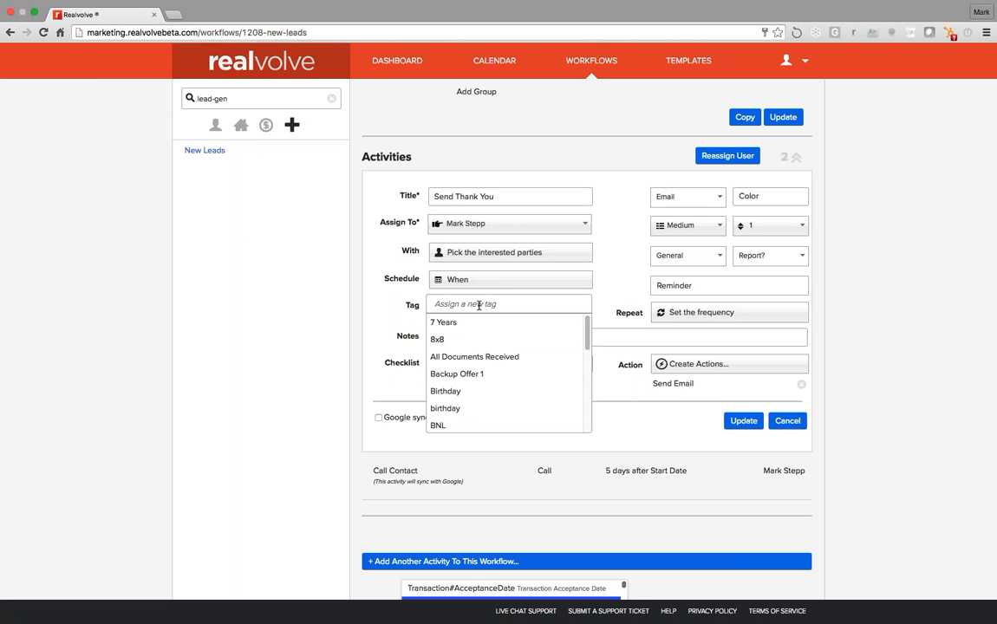
left_click_drag(501, 192, 387, 193)
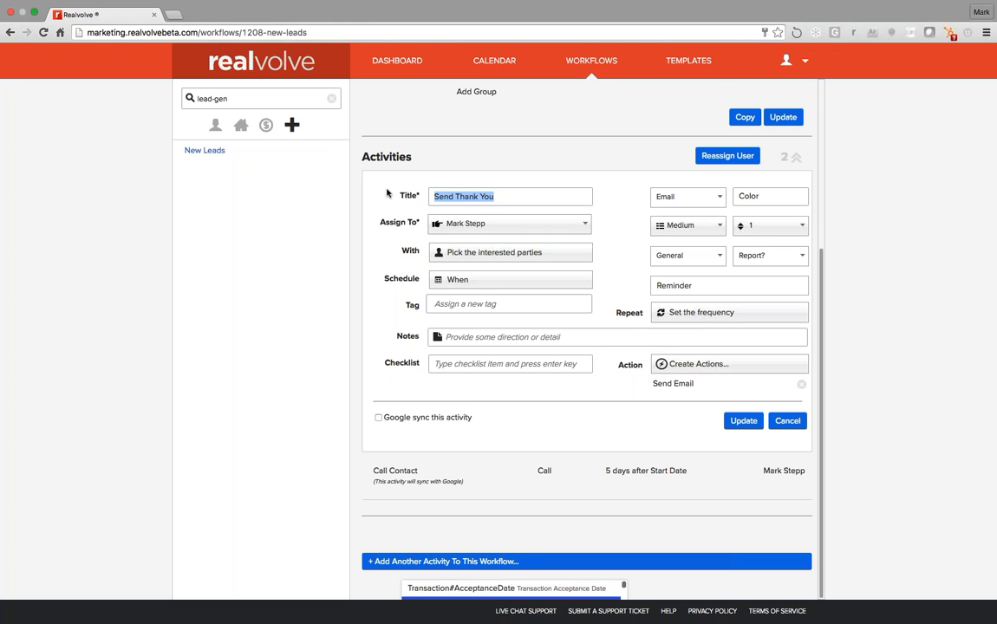
type("Clo")
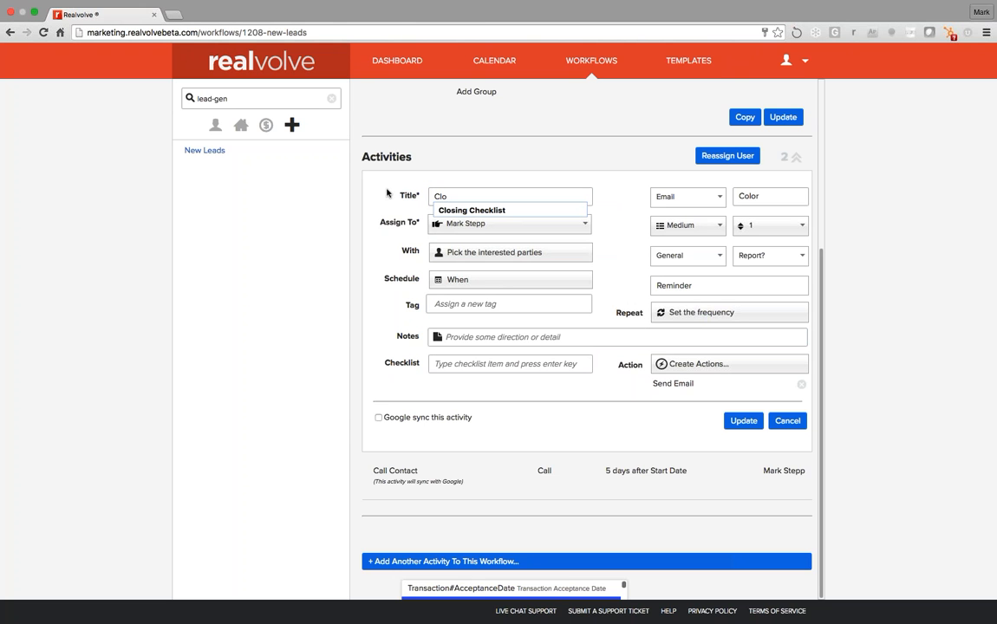
type("sing Day")
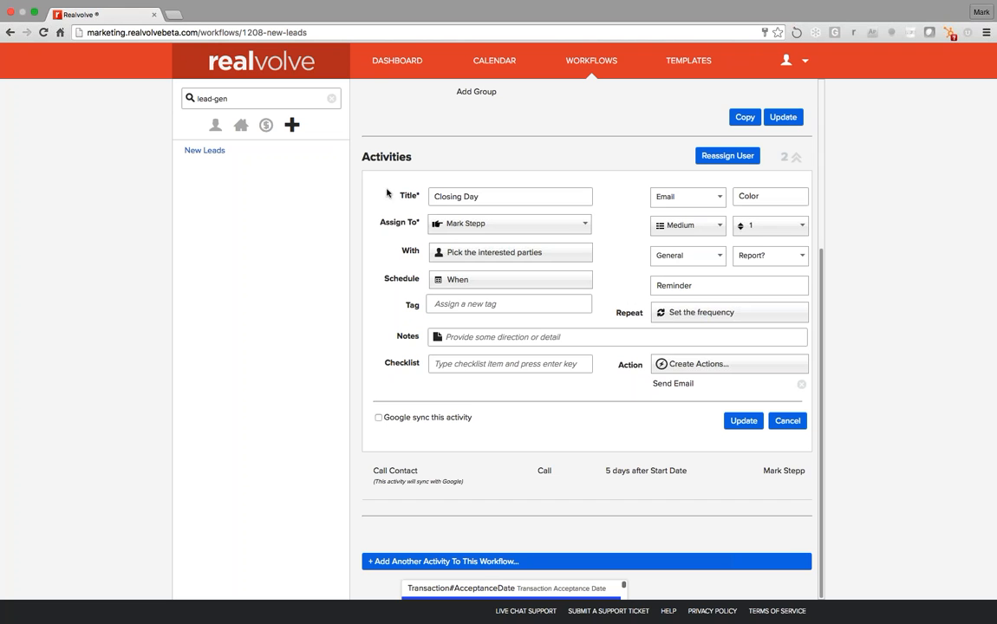
key("Tab")
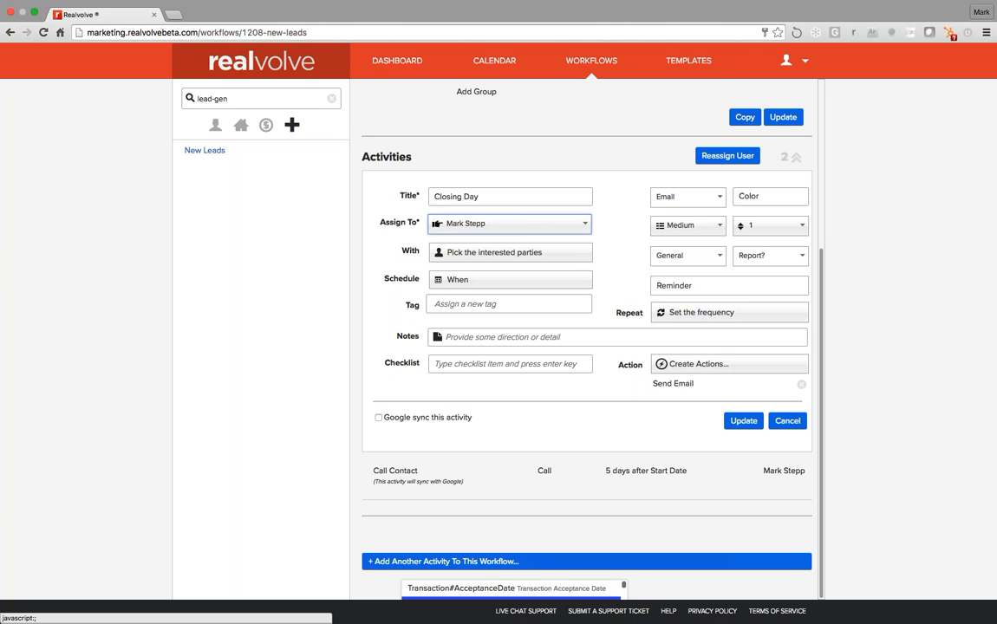
left_click(458, 304)
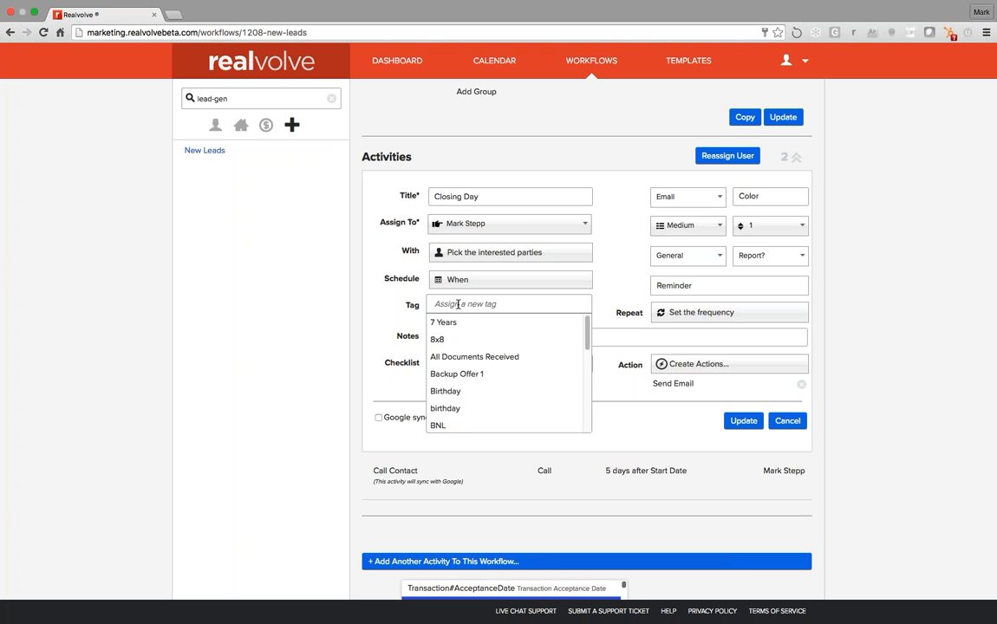
Enter 'Closing Day' as the activity's tag, then go to the message templates page
type("Closin")
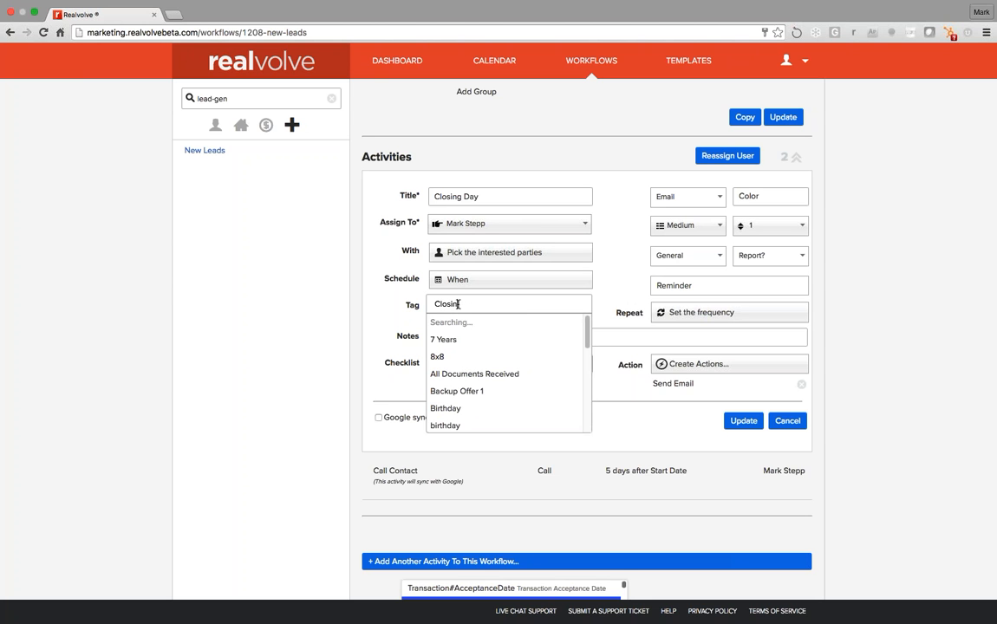
type("g Day")
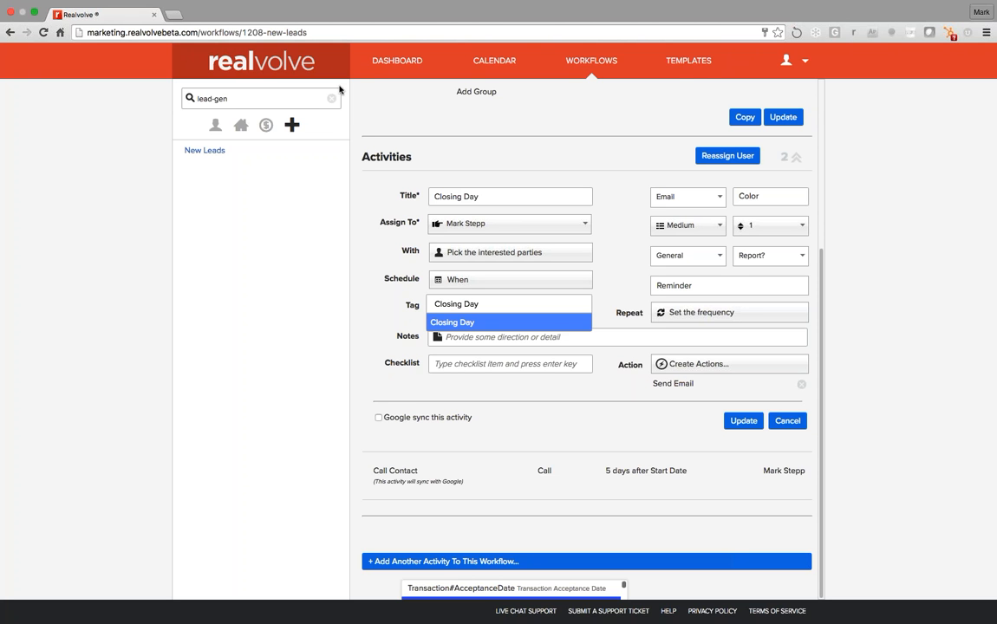
left_click(703, 63)
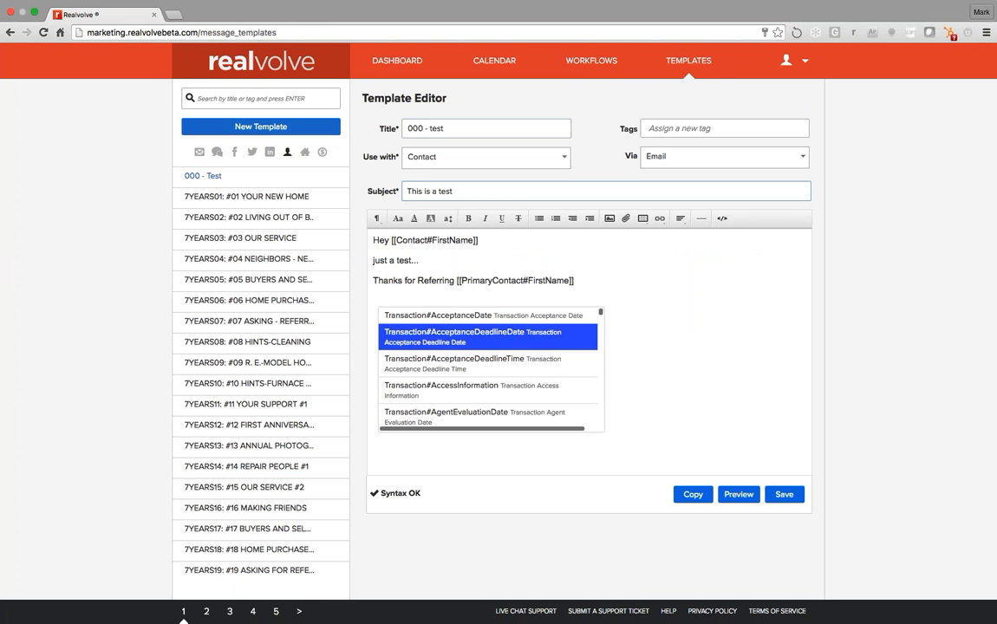
Browse the template tags and search templates for 'thank' before heading back to Workflows
left_click(671, 128)
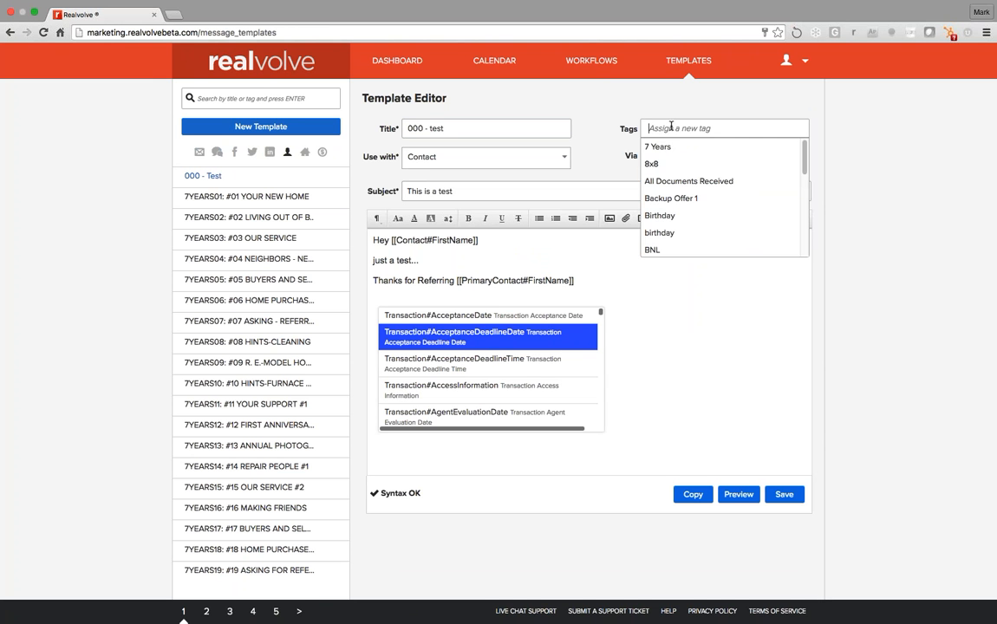
left_click(239, 99)
type("thank")
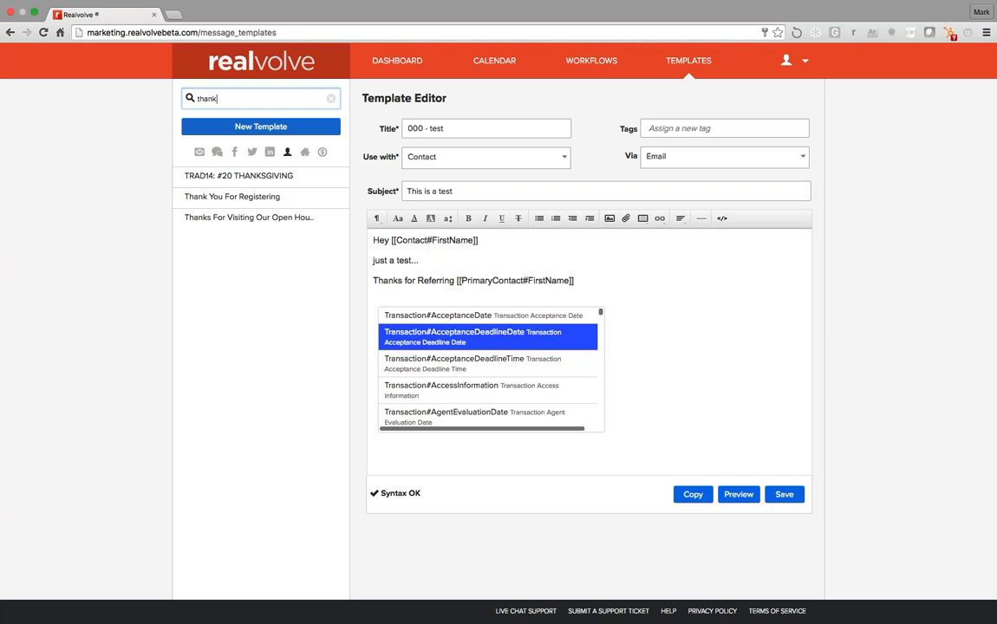
left_click(591, 61)
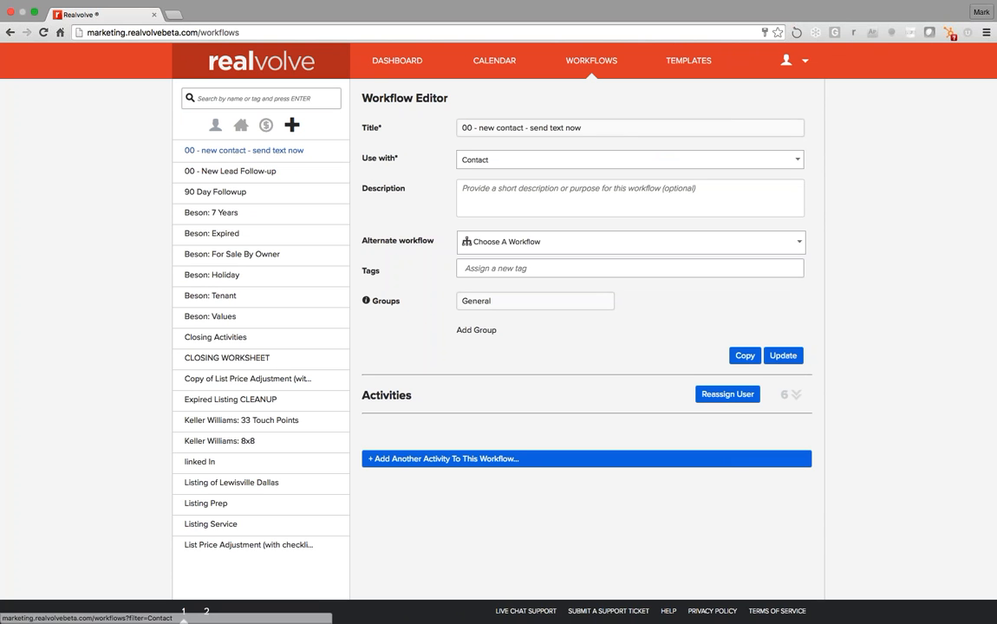
Filter the workflow list to show only property workflows
left_click(241, 126)
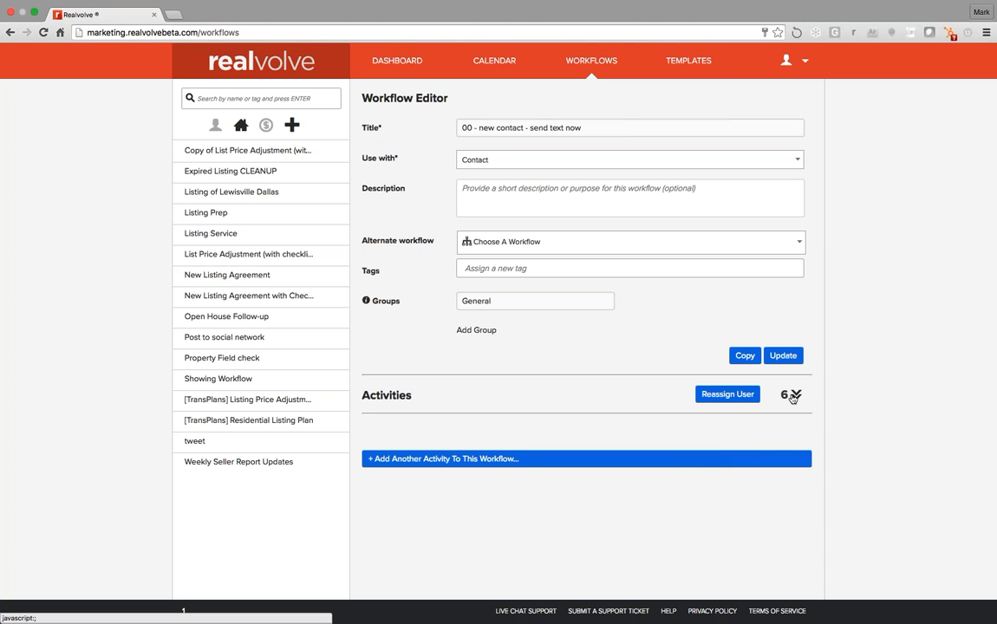
Expand the workflow's activity list to see its six activities, Inspection through Send Text
left_click(791, 396)
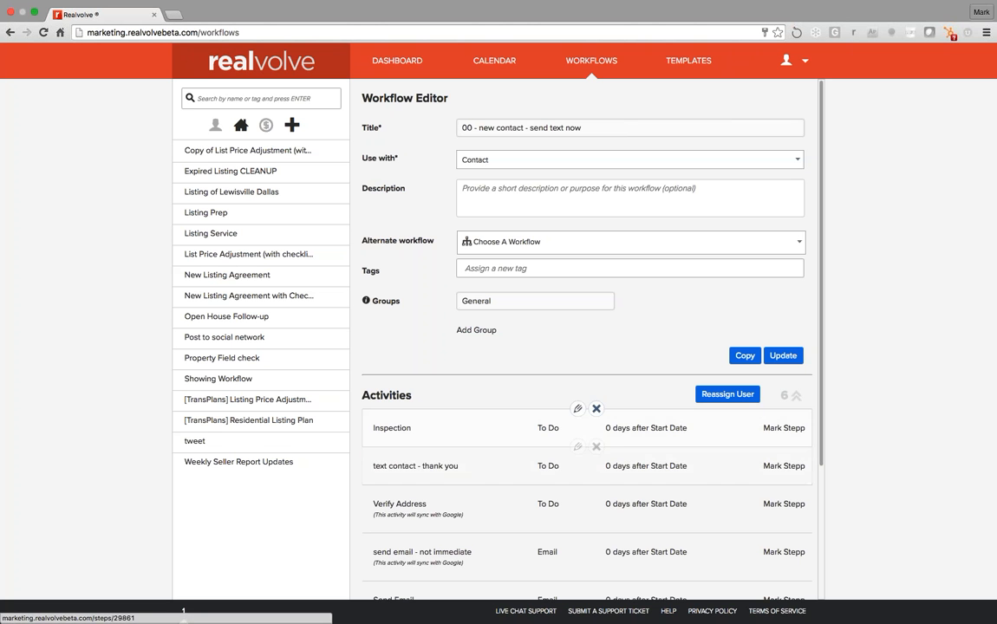
scroll(580, 412, "down", 5)
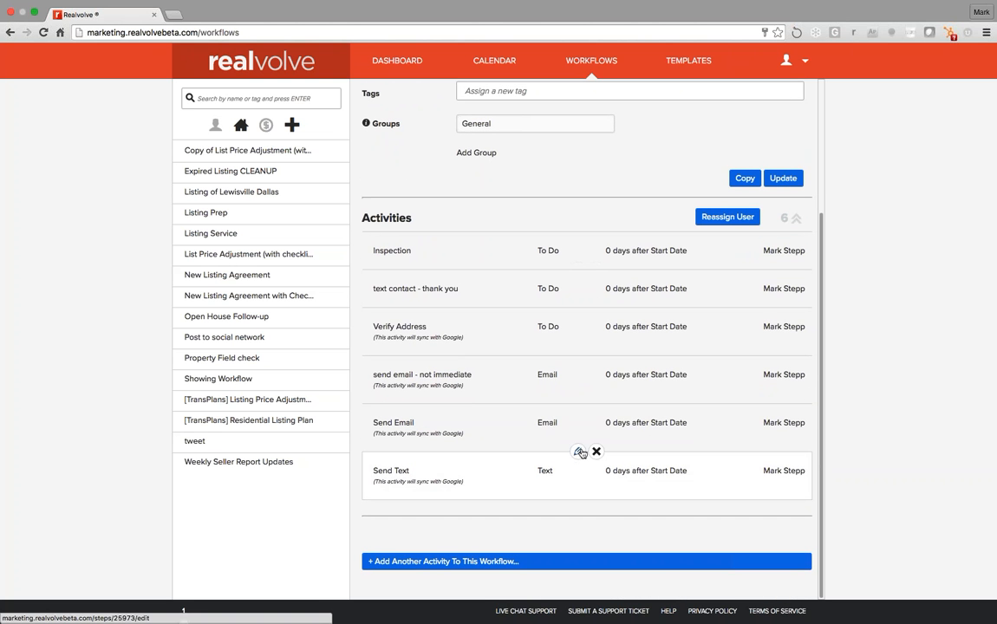
Inspect the Send Text activity's send text message action, which sends an SMS Reminder immediately
left_click(579, 451)
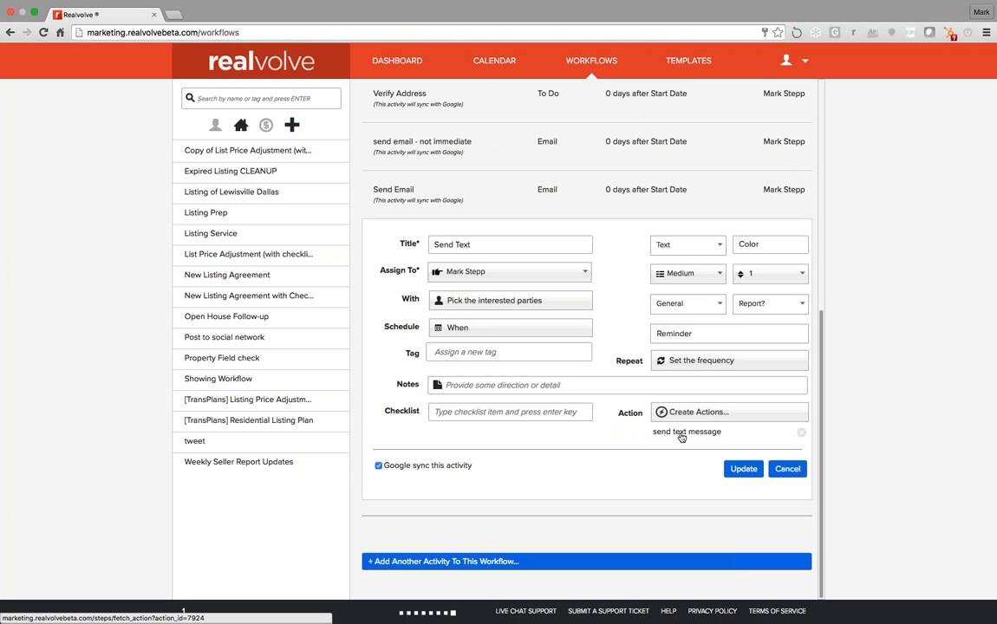
left_click(681, 432)
scroll(630, 445, "down", 1)
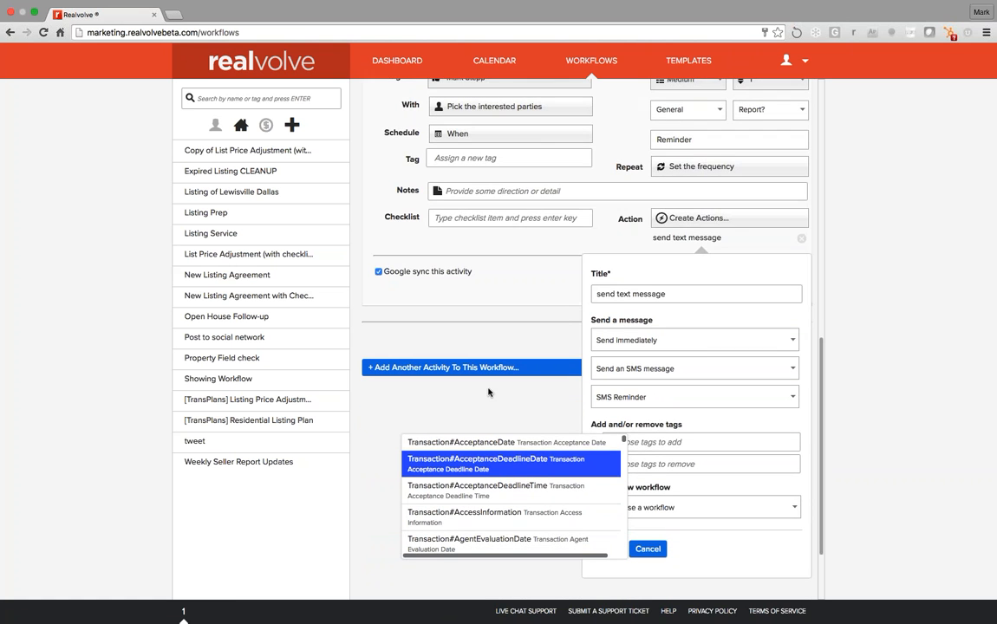
scroll(502, 423, "up", 1)
scroll(501, 423, "up", 4)
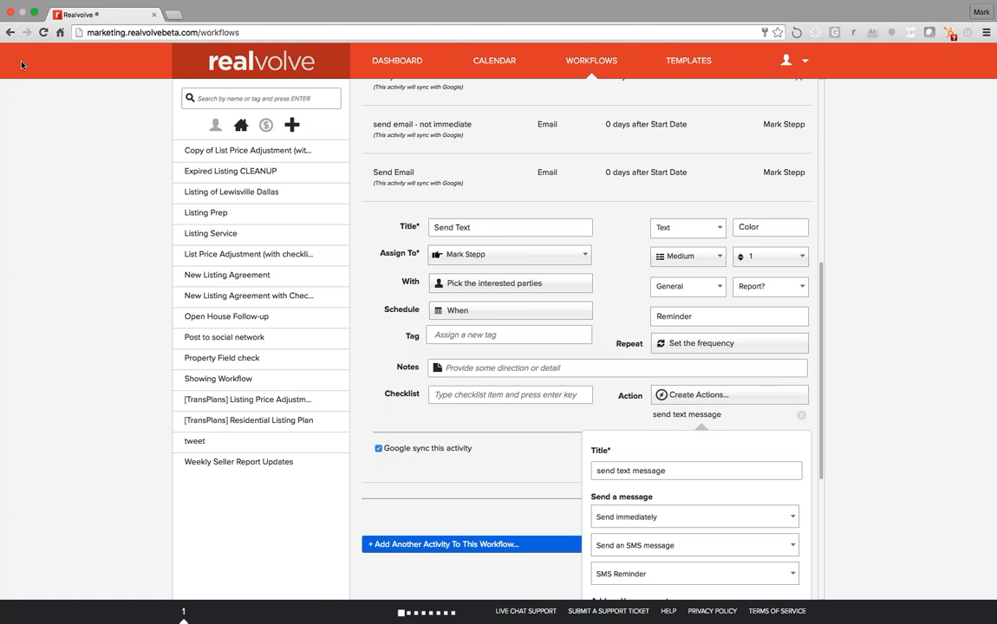
left_click(43, 33)
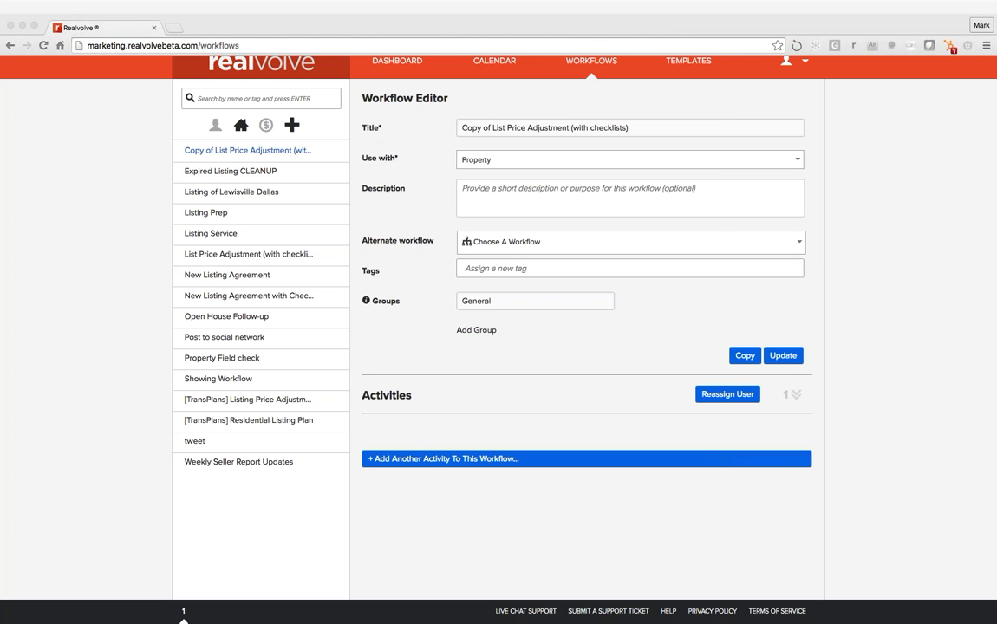
Reattach the Zapier tab and open the New User zap from the IMPORTANT Realvolve Zaps folder
left_click_drag(361, 0, 512, 17)
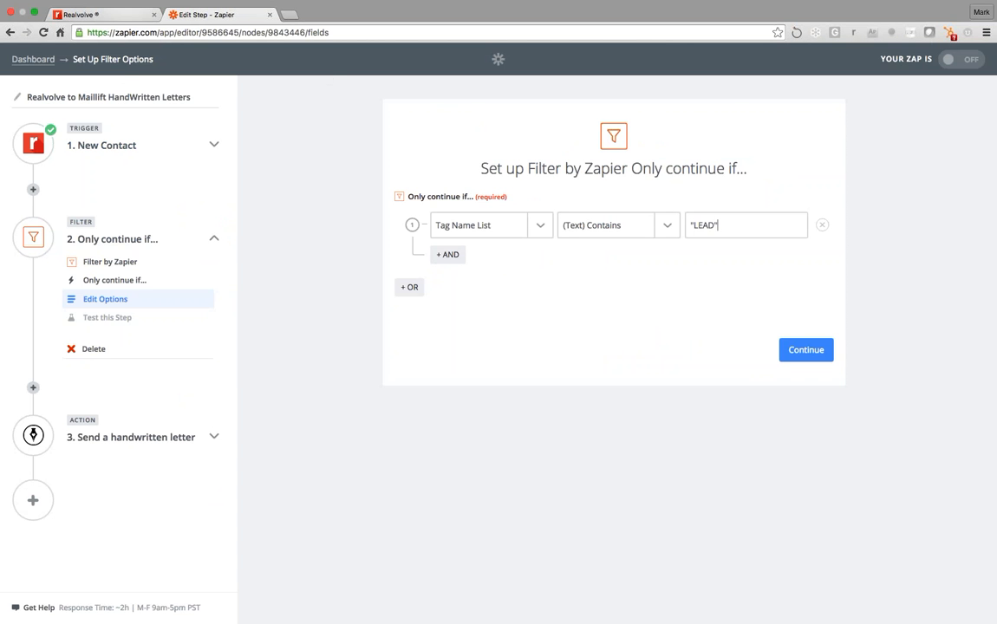
left_click(33, 59)
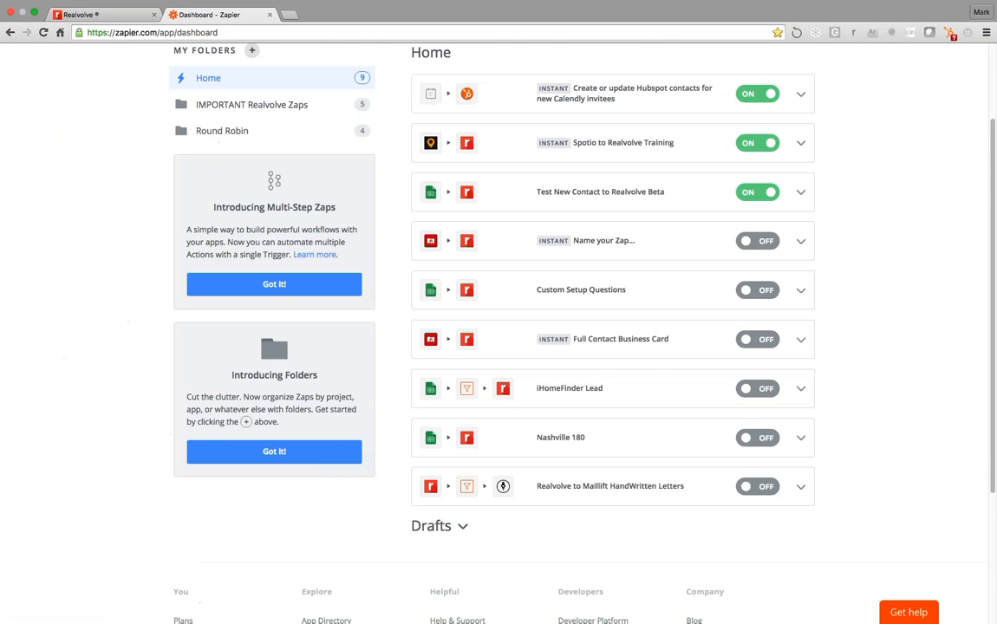
left_click(282, 106)
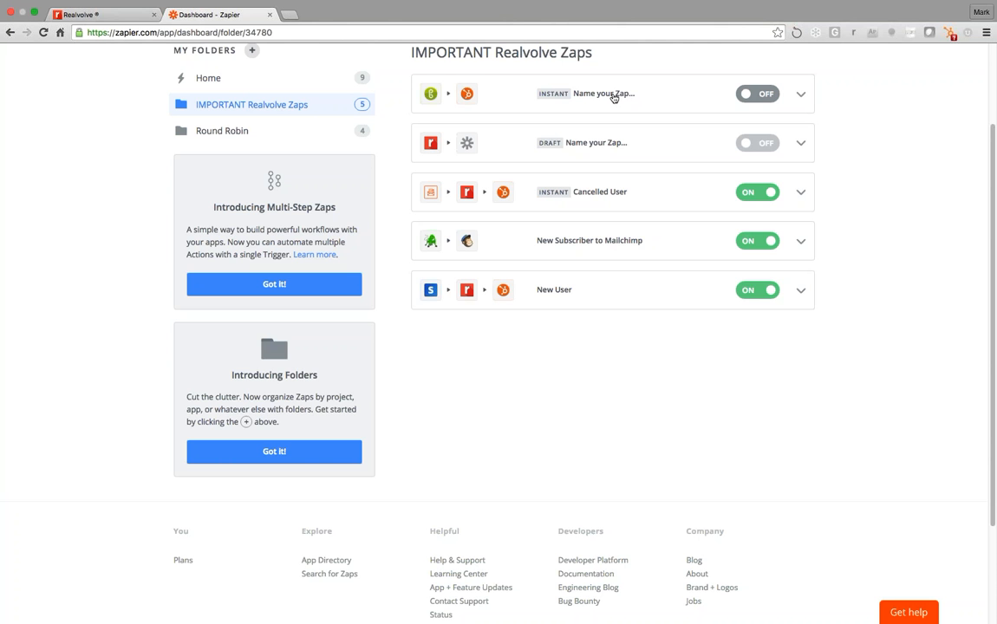
left_click(560, 290)
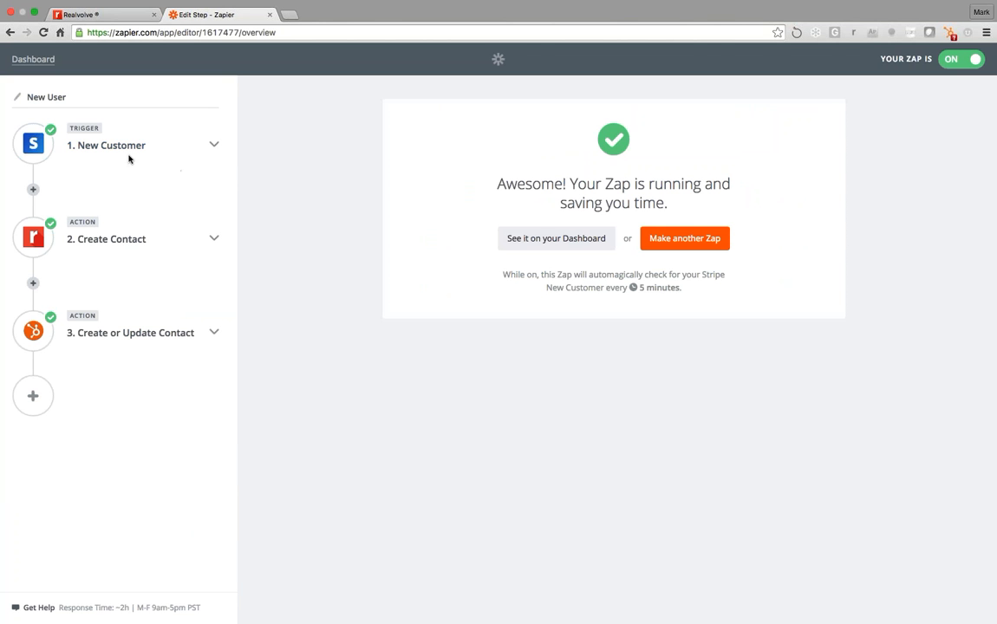
Open the Create Contact step's template and place the cursor in its Tags field
left_click(132, 246)
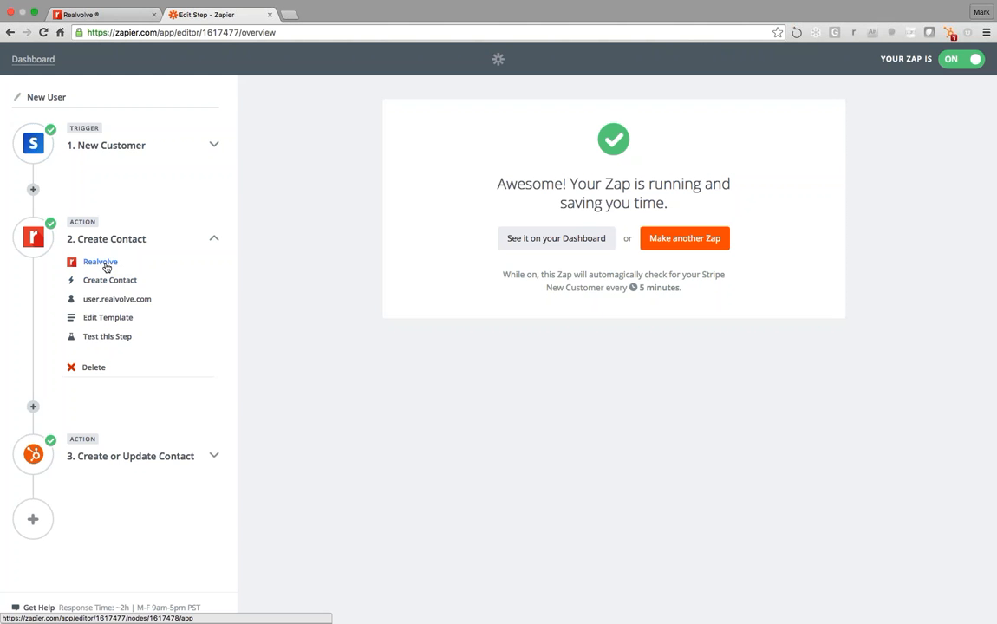
left_click(111, 318)
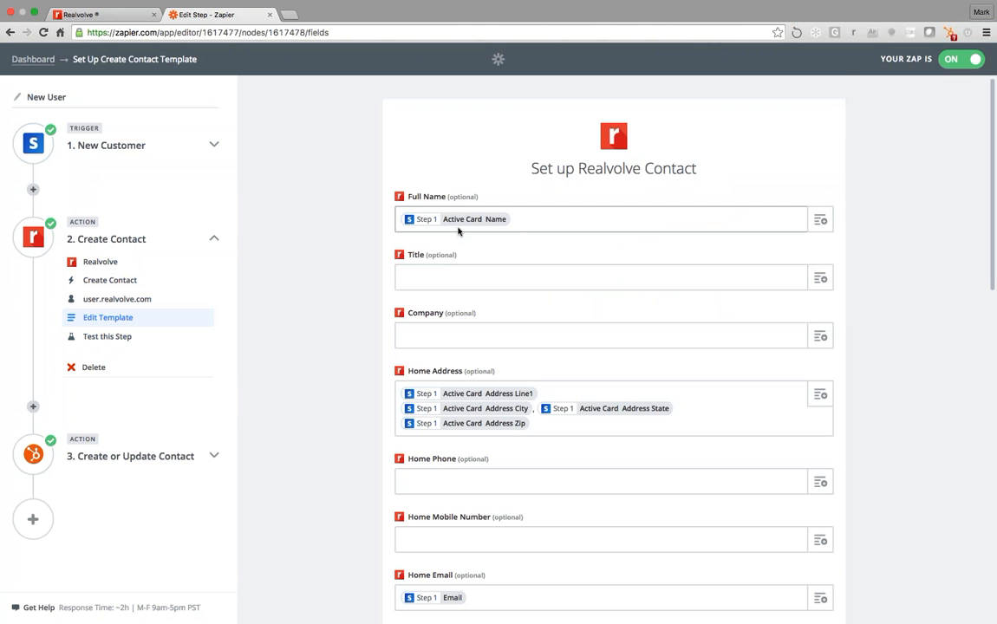
scroll(461, 276, "down", 1)
scroll(614, 347, "down", 6)
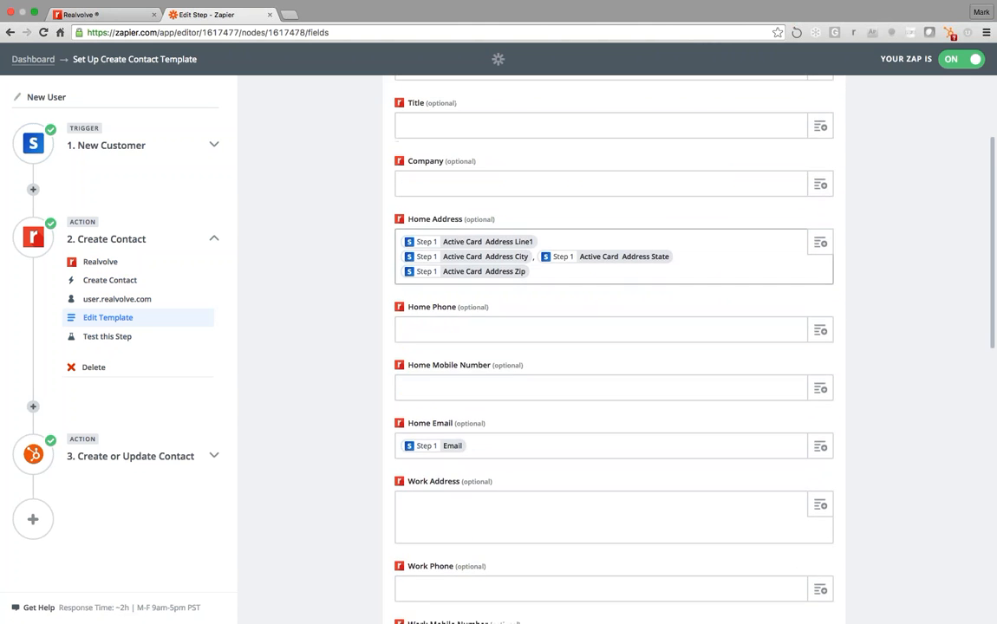
scroll(607, 307, "down", 8)
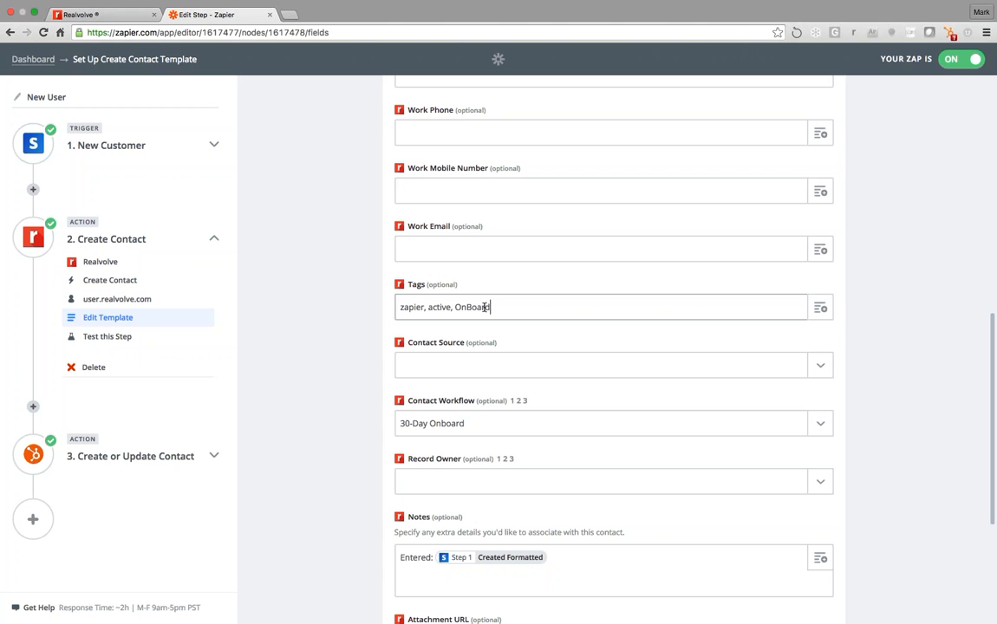
left_click(515, 307)
Look through the insertable Stripe fields, then append a trailing comma to 'zapier, active, OnBoard'
left_click(824, 311)
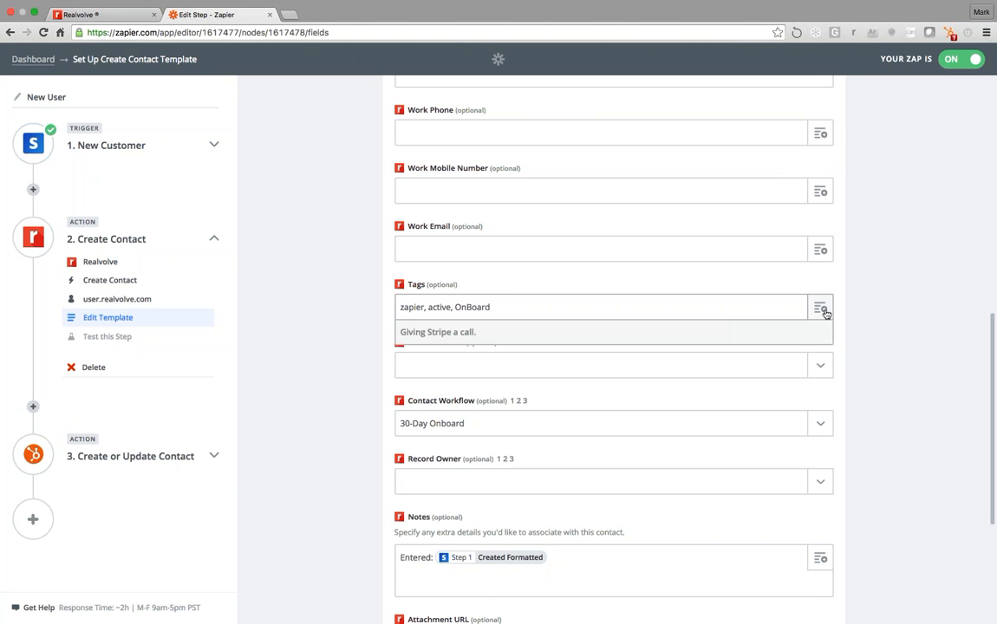
scroll(562, 447, "down", 5)
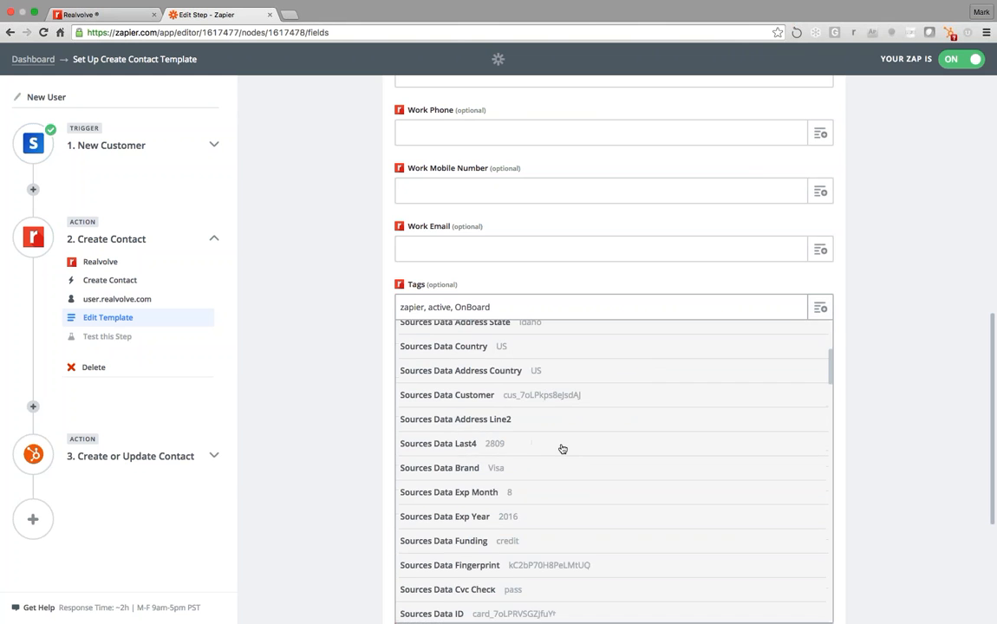
scroll(562, 449, "down", 5)
scroll(562, 449, "up", 1)
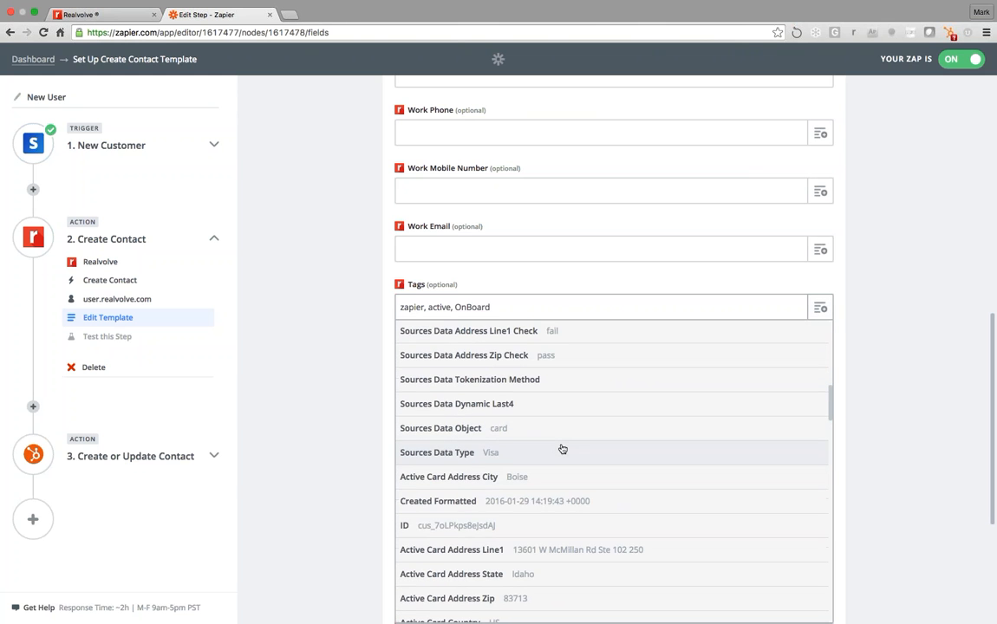
left_click(770, 283)
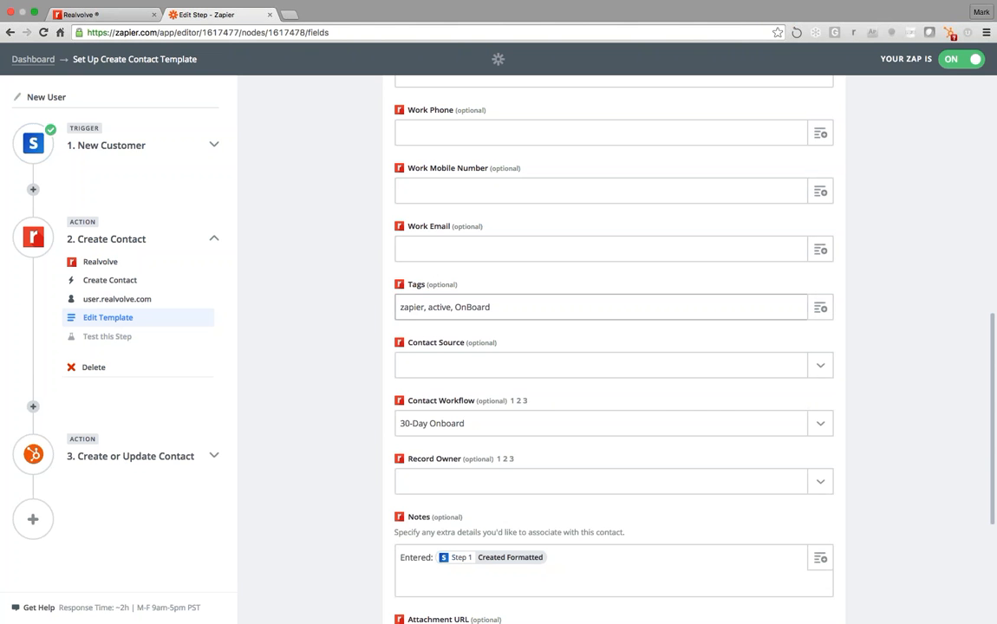
left_click(536, 314)
type(",")
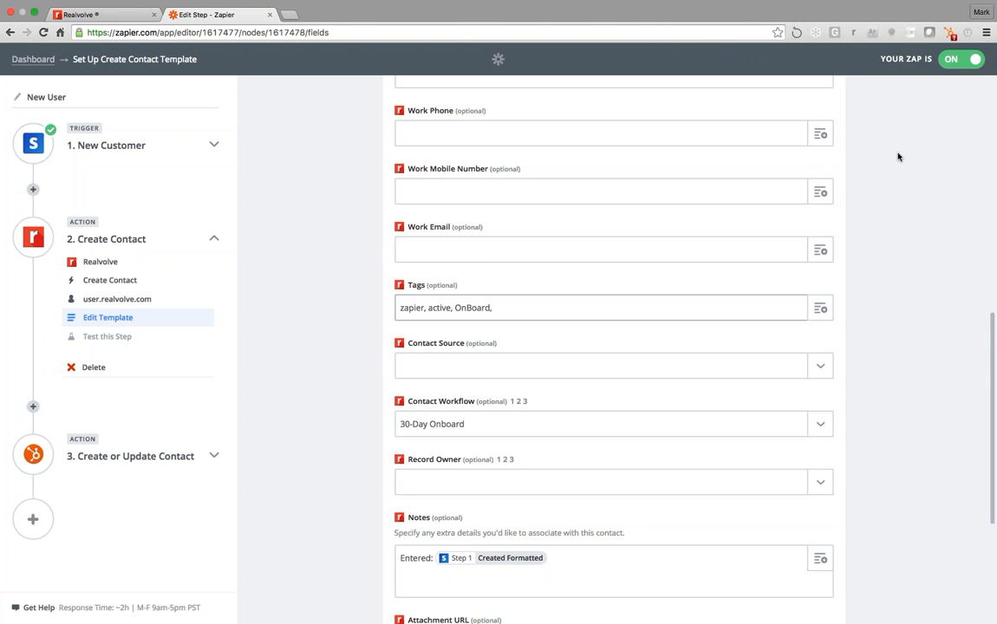
scroll(898, 157, "up", 5)
Review the template's tags and 30-Day Onboard workflow, then select the zap editor's web address
scroll(892, 161, "down", 4)
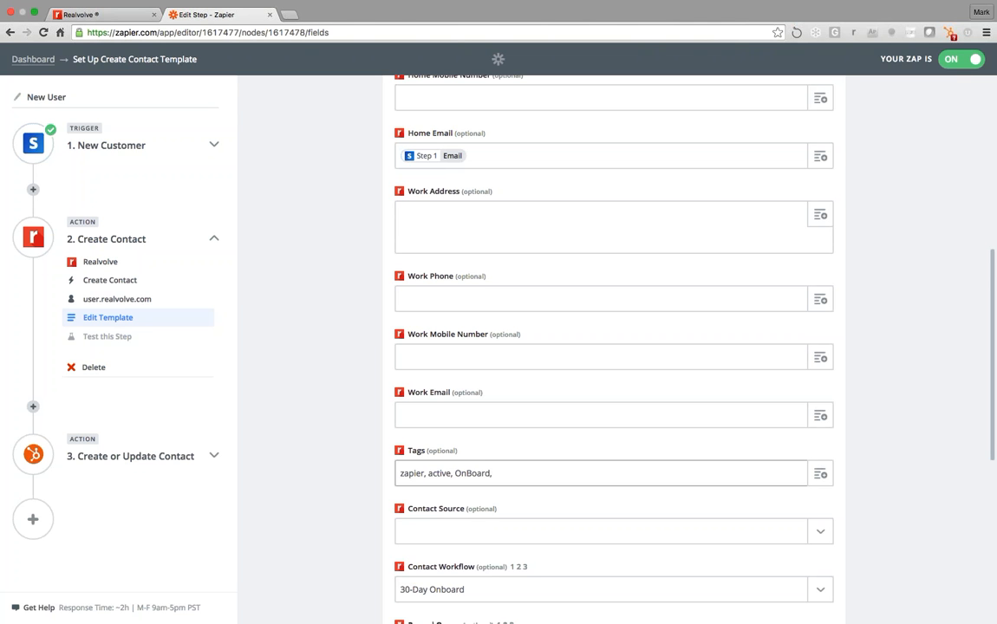
left_click(347, 33)
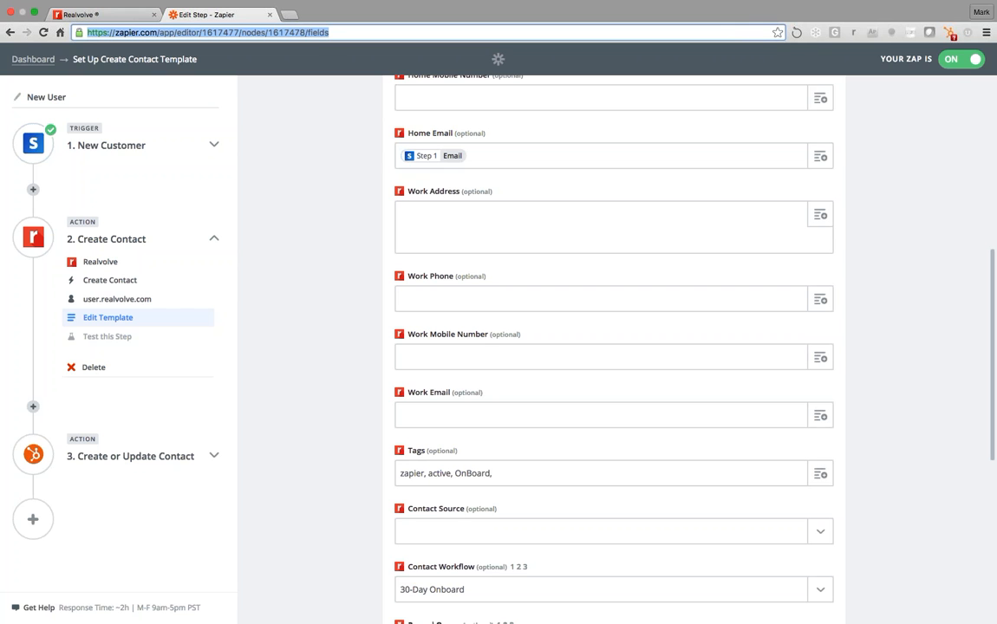